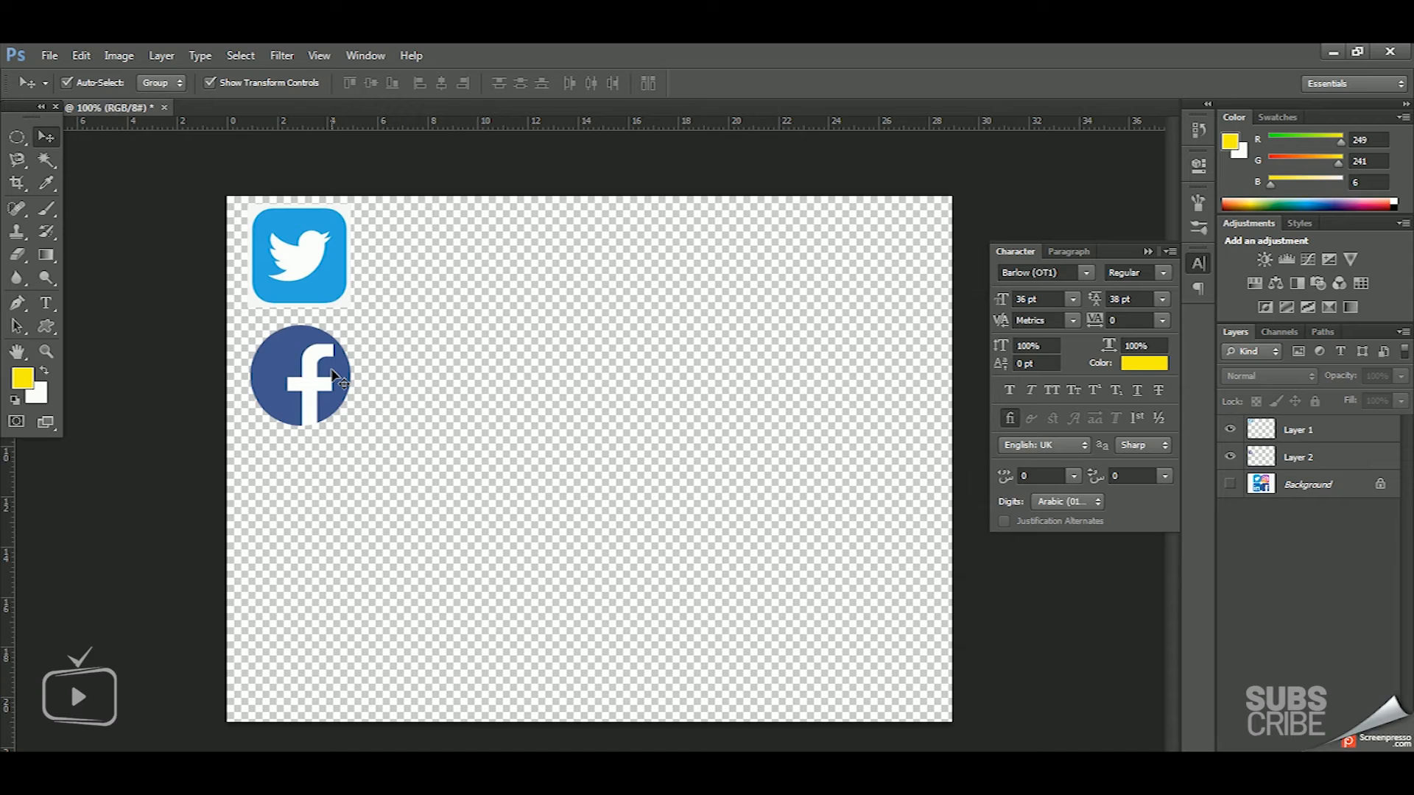
Place the Facebook and Twitter icons side by side and move them together towards the middle of the canvas.
left_click_drag(322, 255, 621, 383)
left_click(608, 522)
left_click(586, 426)
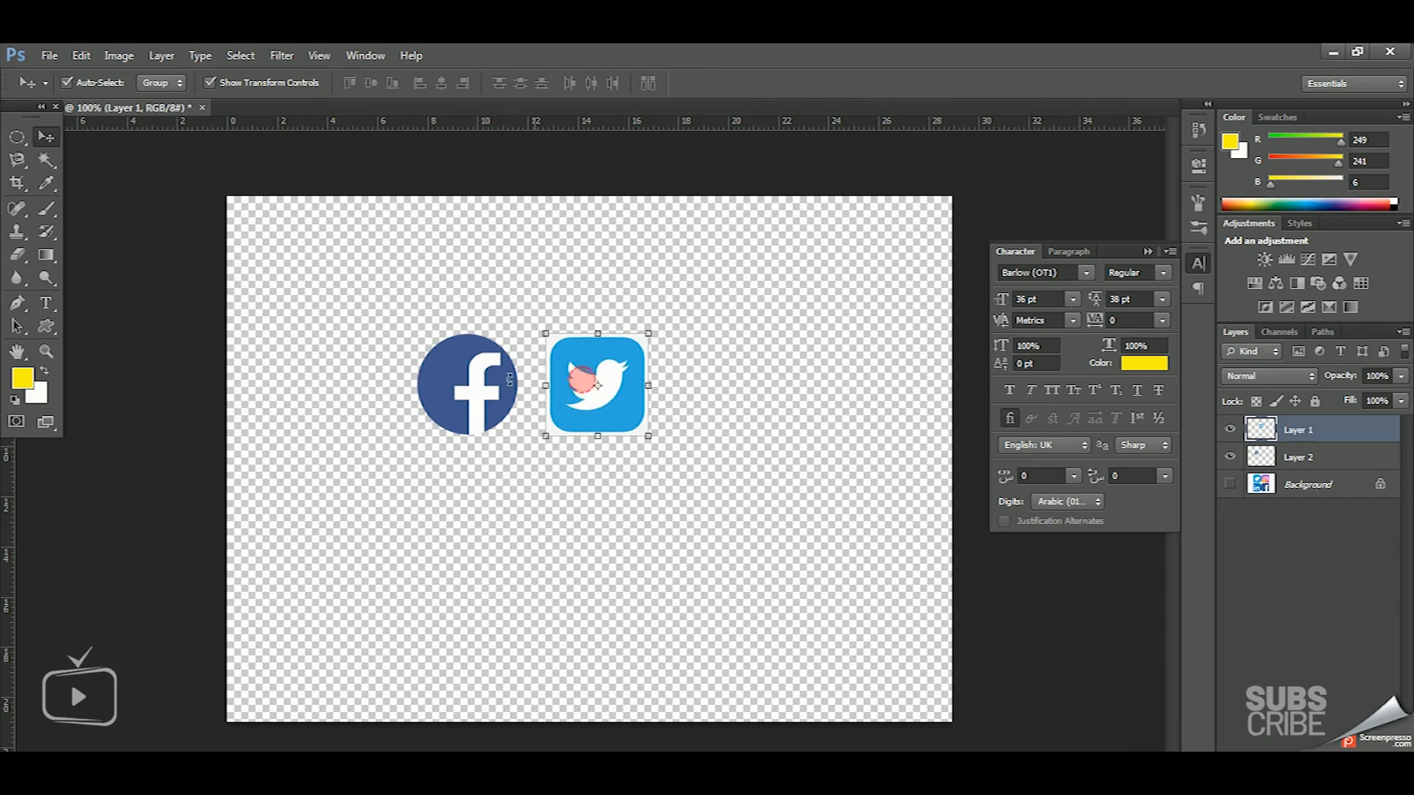
left_click(464, 384, "shift")
left_click_drag(624, 399, 657, 450)
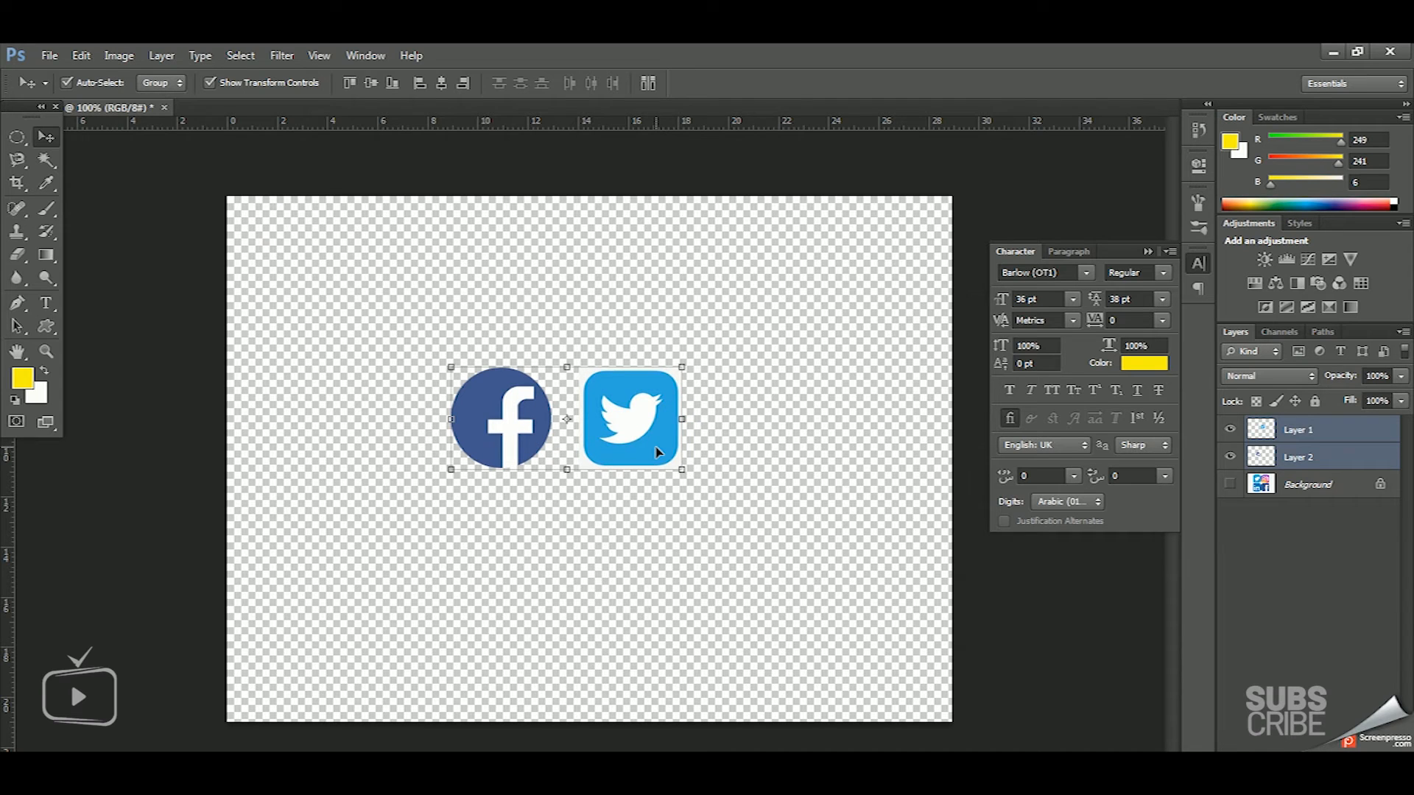
Close the sosmed.jpg document without saving its changes.
left_click(18, 137)
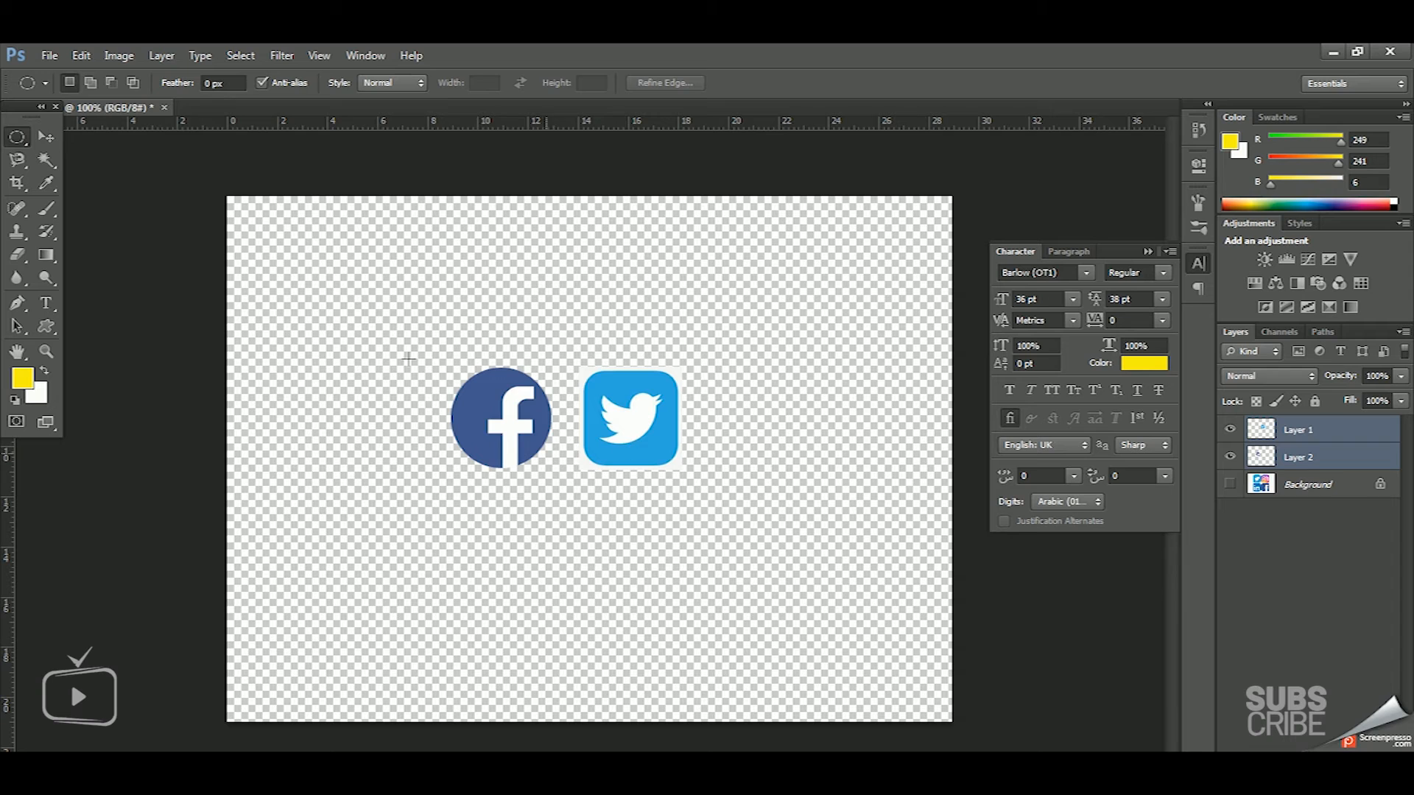
left_click(48, 137)
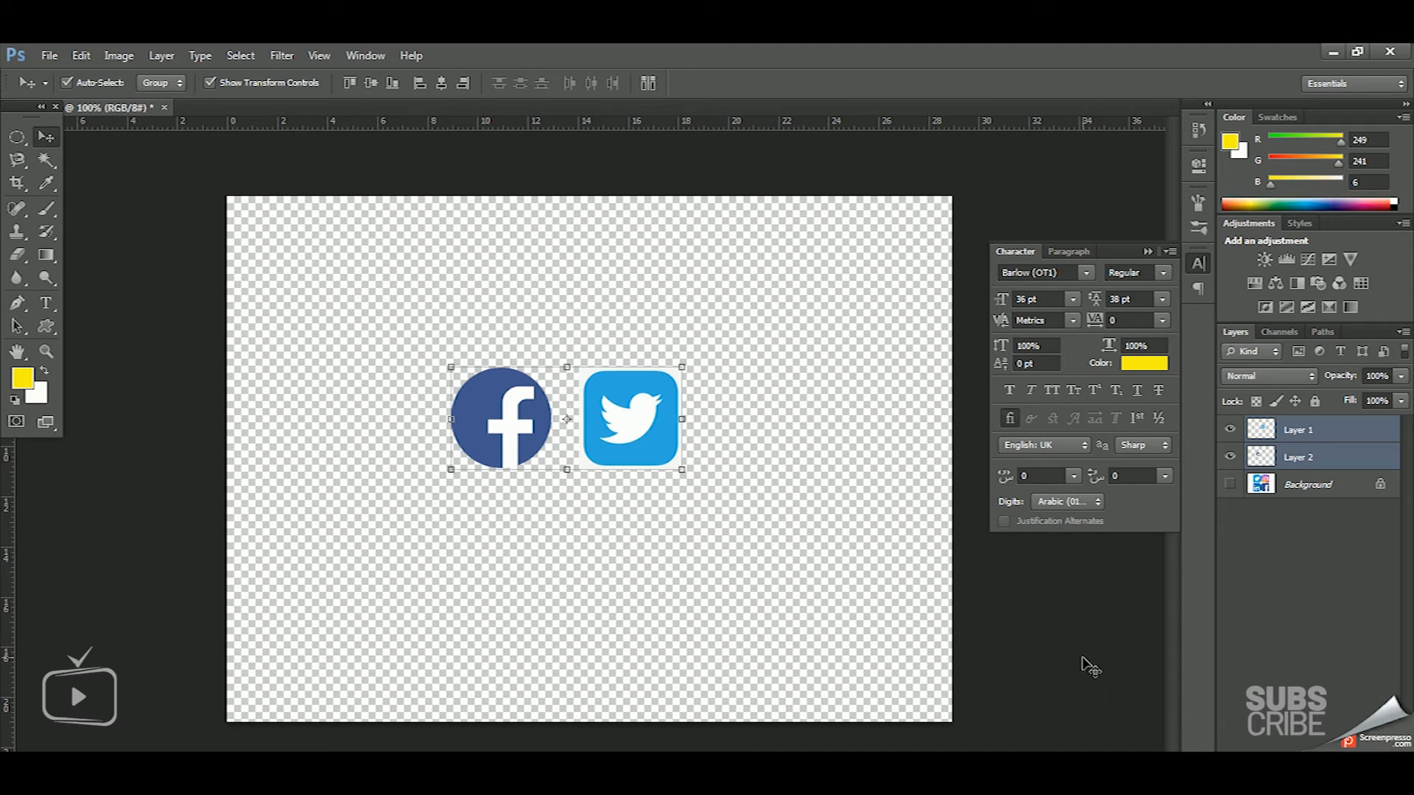
left_click(164, 108)
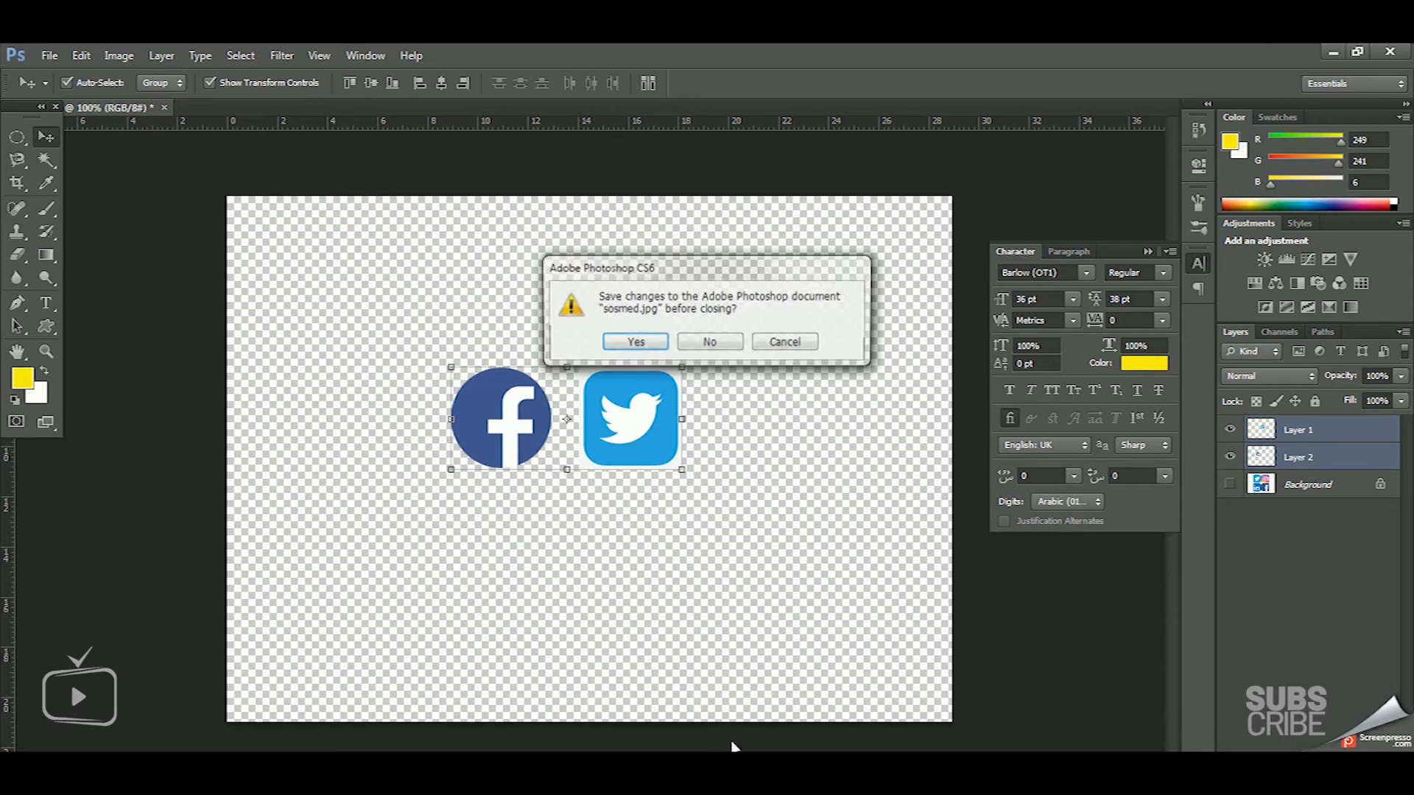
left_click(711, 342)
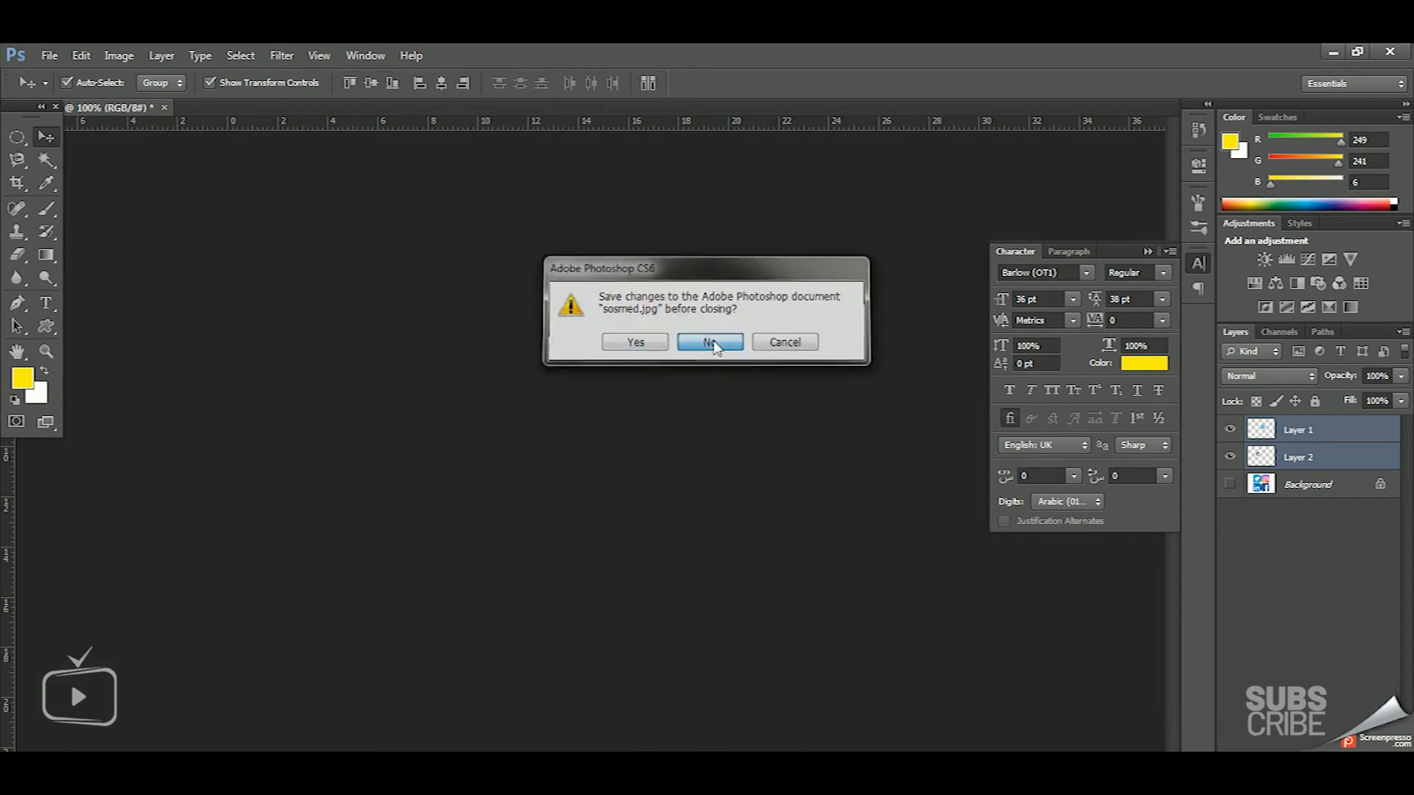
Open the photo "Foto 1" of the woman holding a camera.
left_click(50, 55)
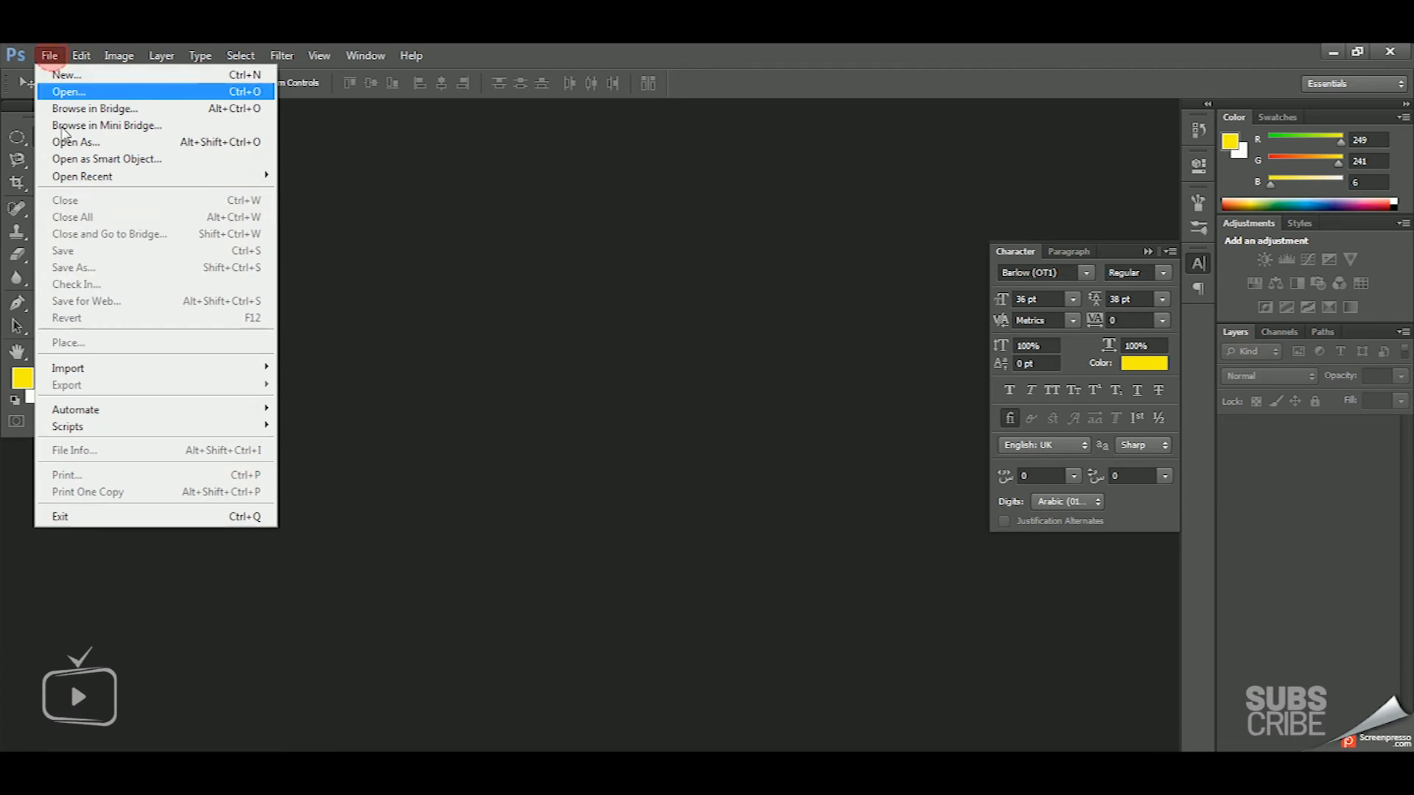
left_click(135, 93)
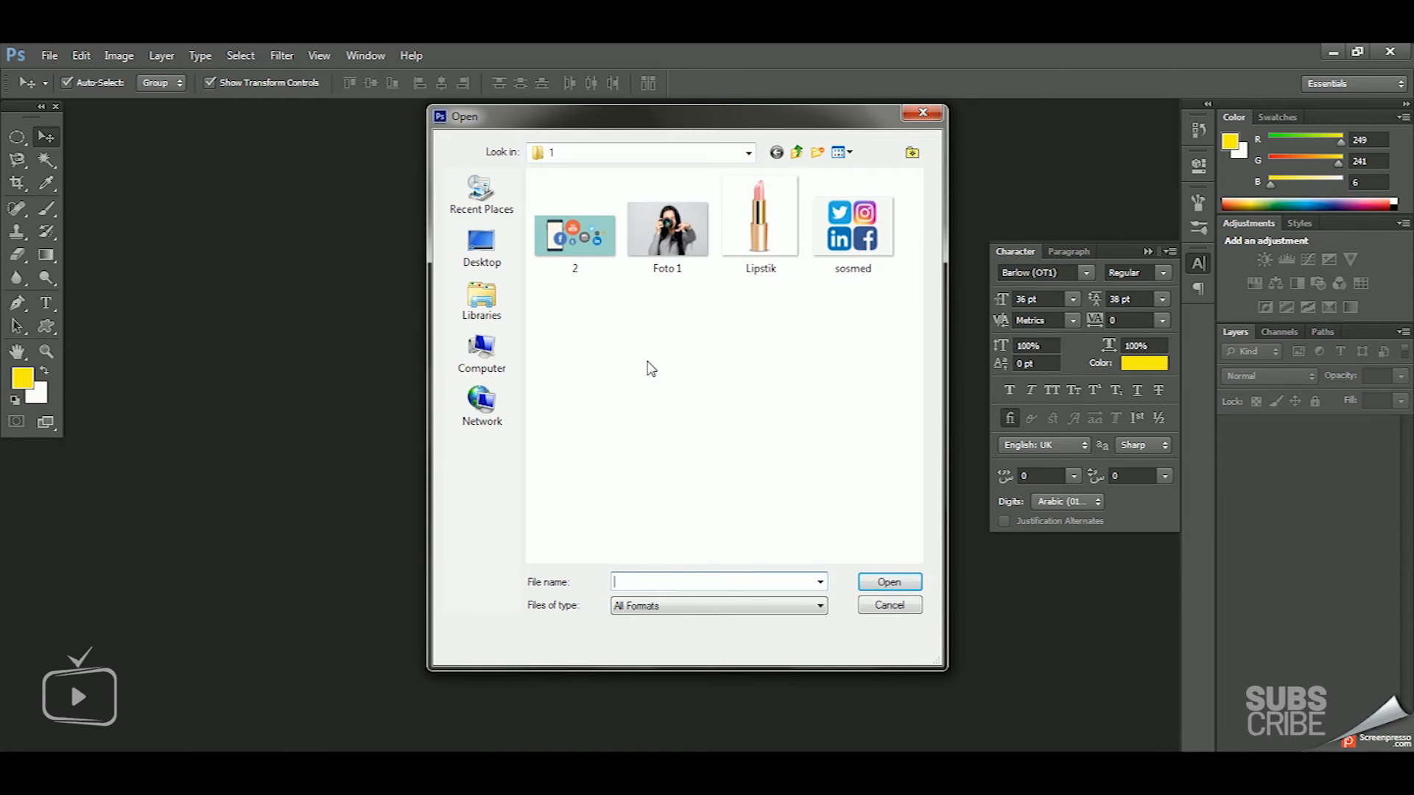
left_click(683, 233)
left_click(895, 583)
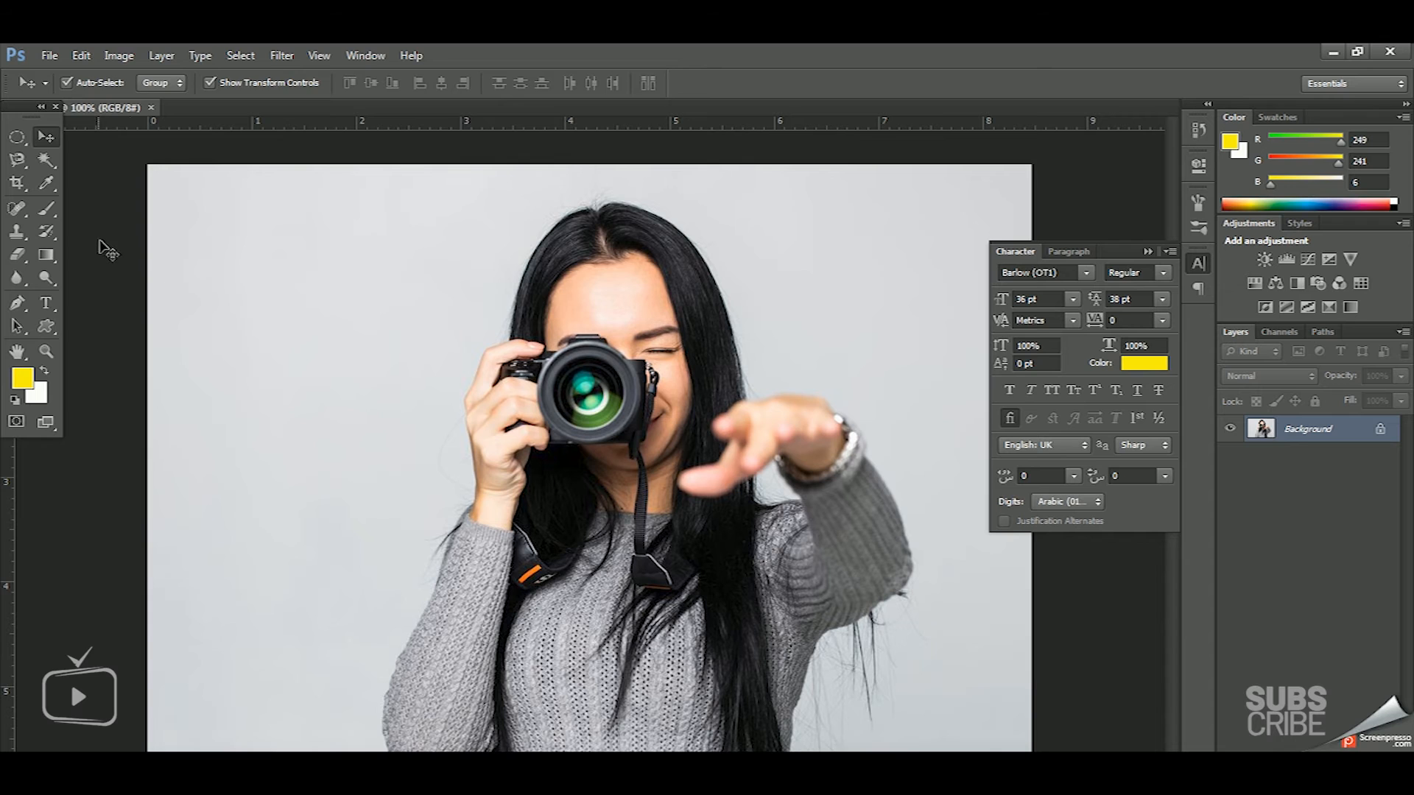
Paint crossing yellow Brush strokes on the plain grey backdrop beside the woman's head.
key("b")
left_click(285, 284)
left_click_drag(286, 284, 339, 346)
left_click_drag(249, 361, 375, 287)
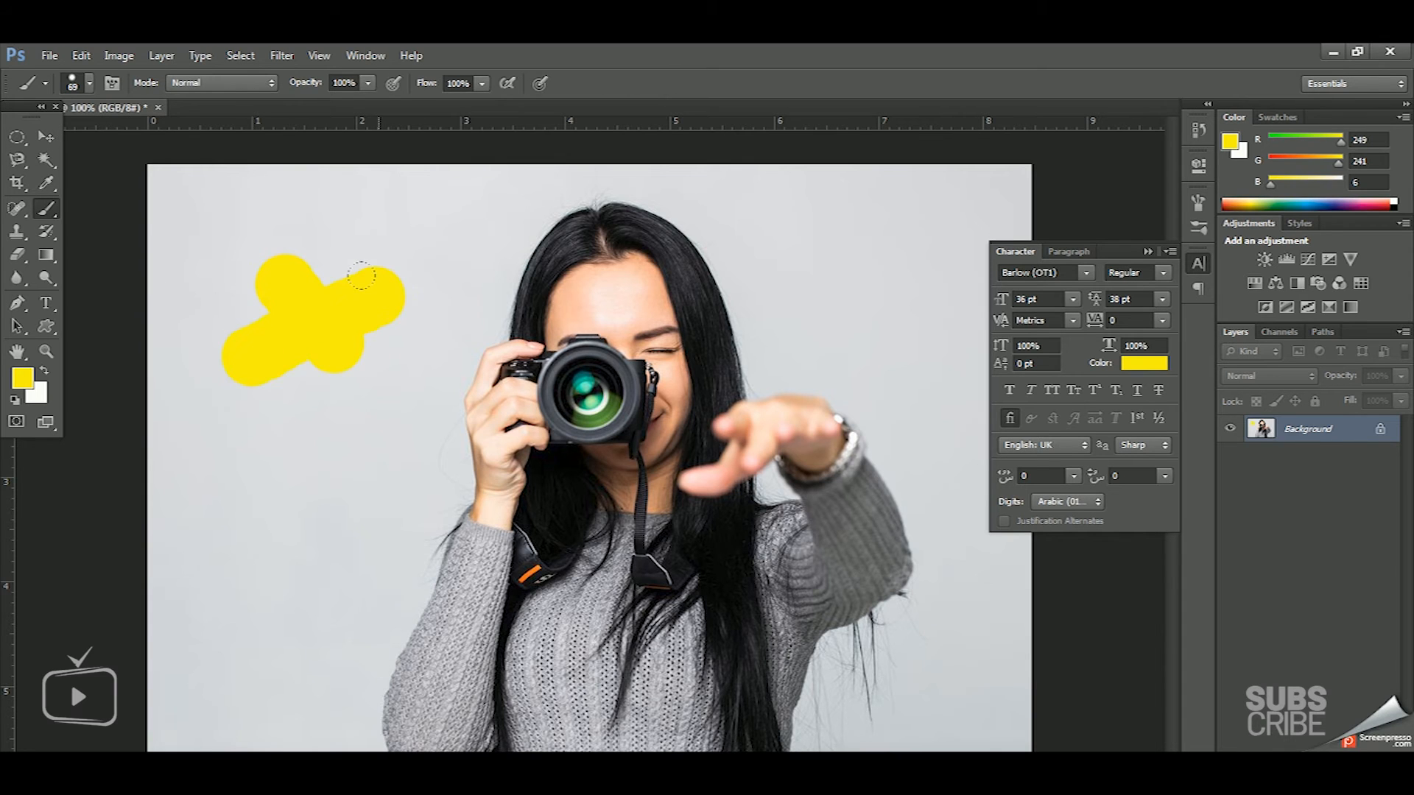
Undo the yellow brush strokes on the backdrop.
key("ctrl+z")
key("ctrl+z")
key("ctrl+alt+z")
key("ctrl+alt+z")
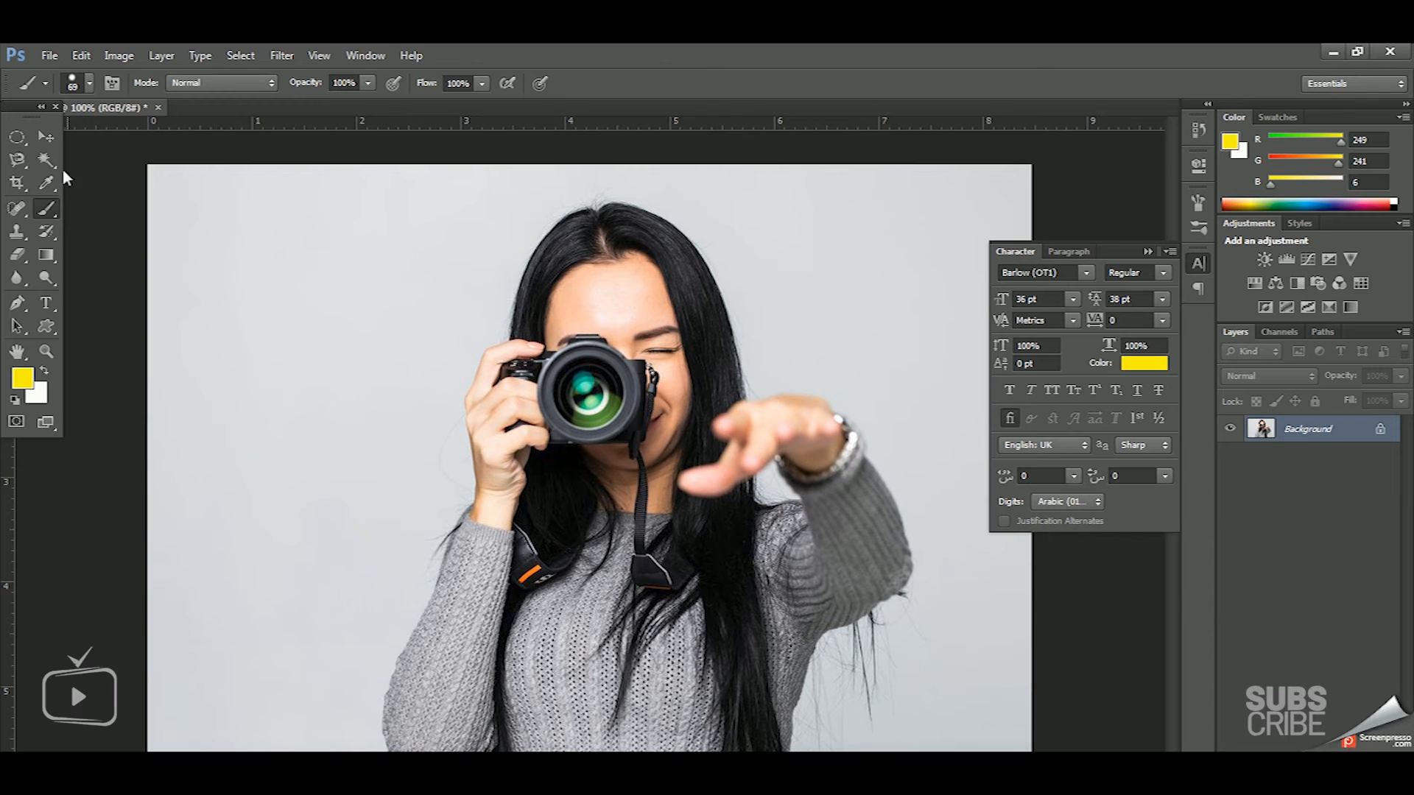
left_click(25, 165)
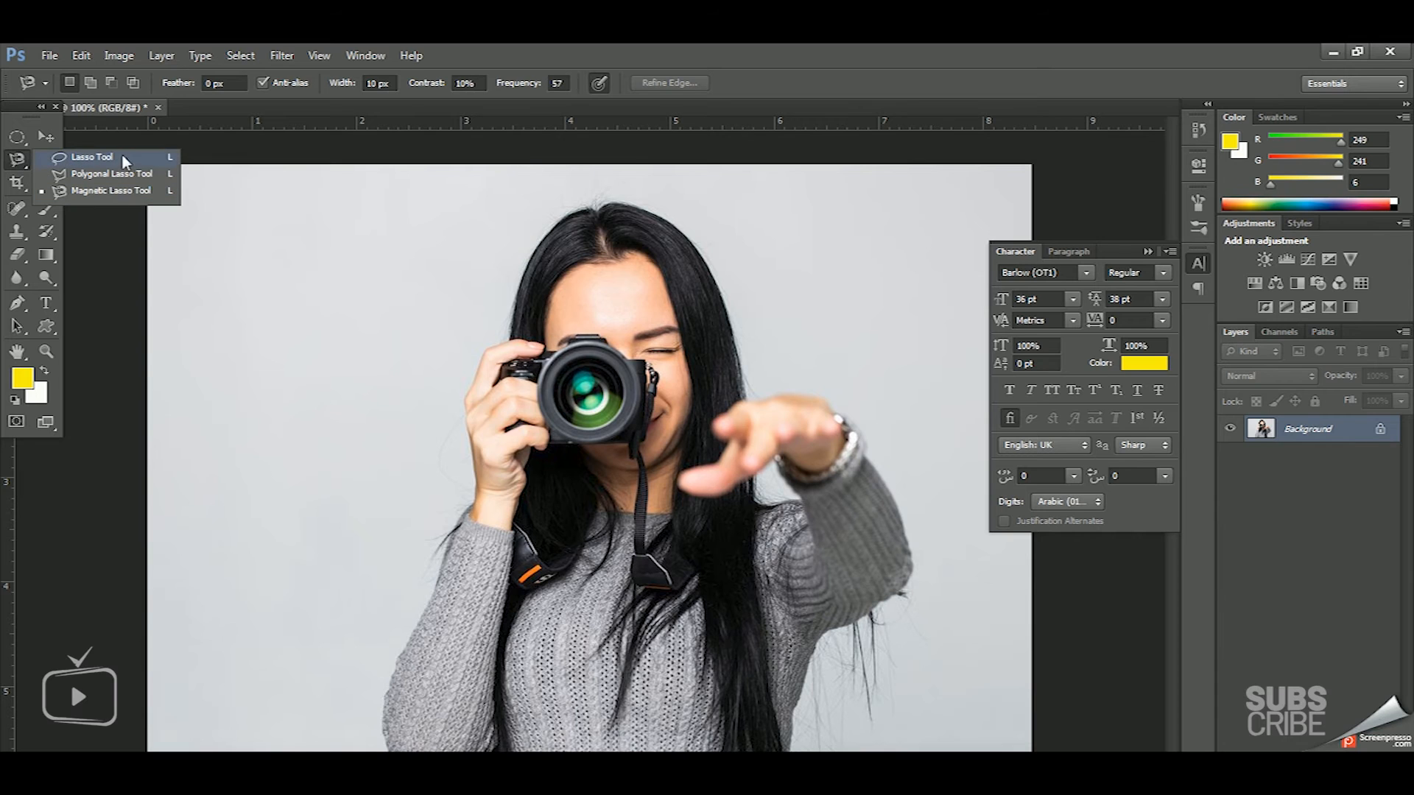
left_click(129, 199)
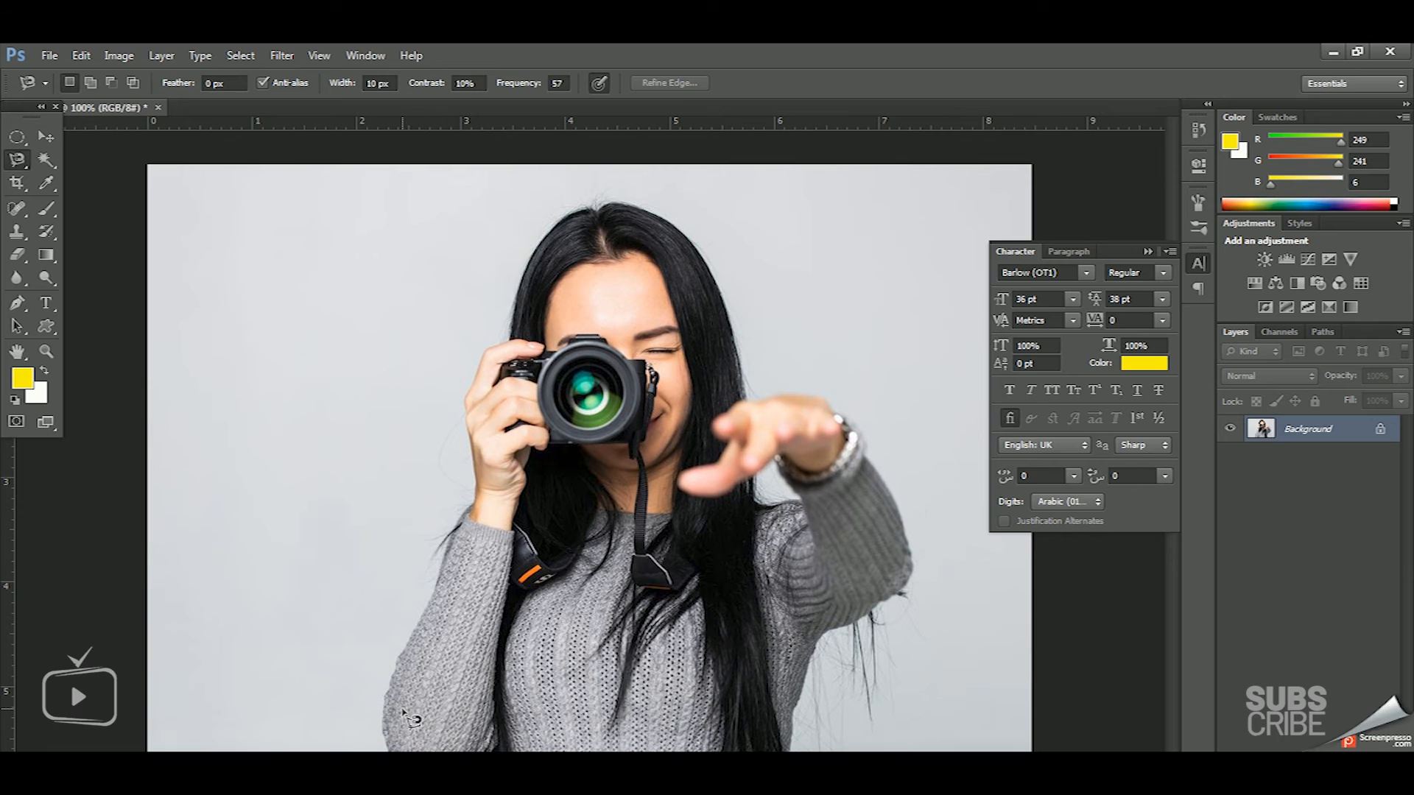
left_click(42, 142)
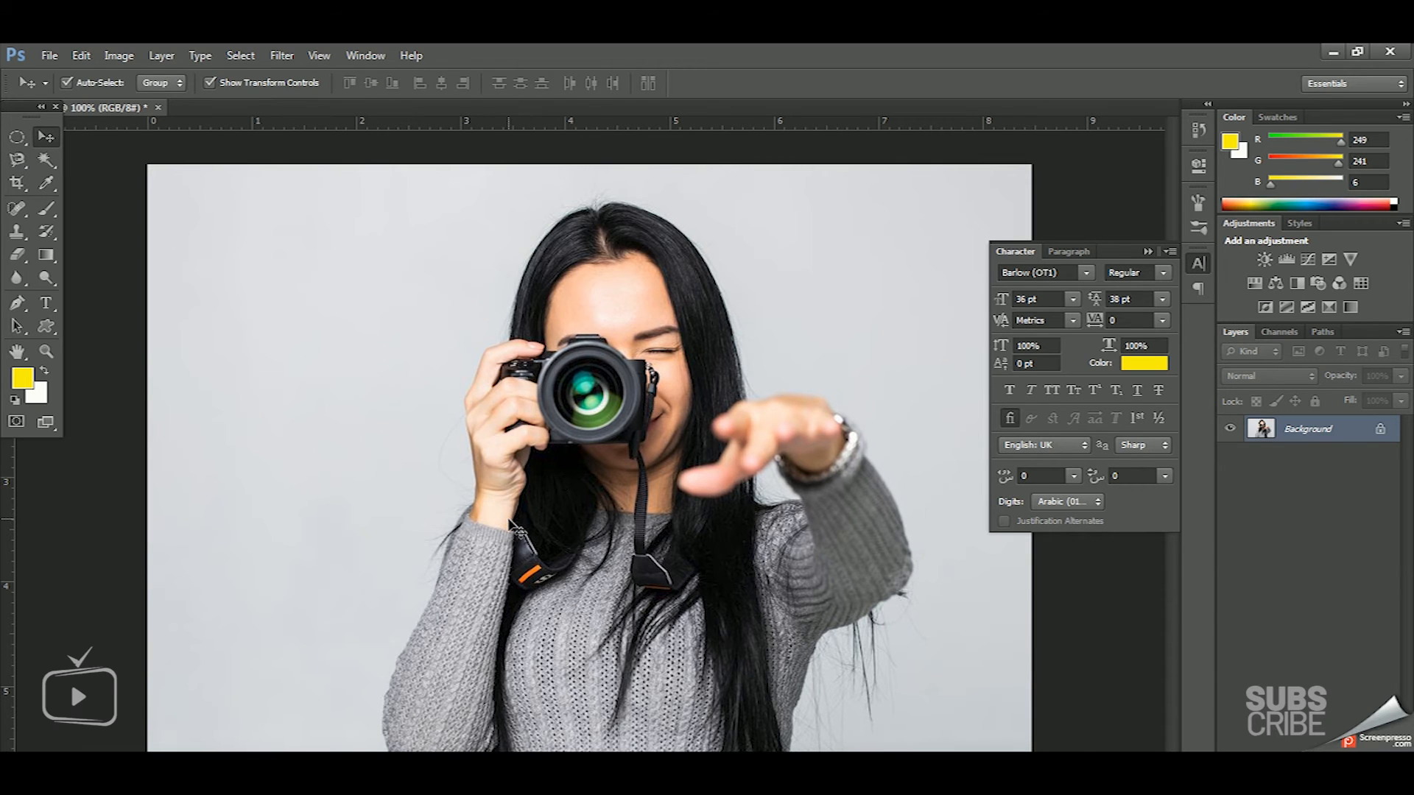
Examine the woman's outline up close around the camera, sleeve and top of the hair.
key("ctrl+plus")
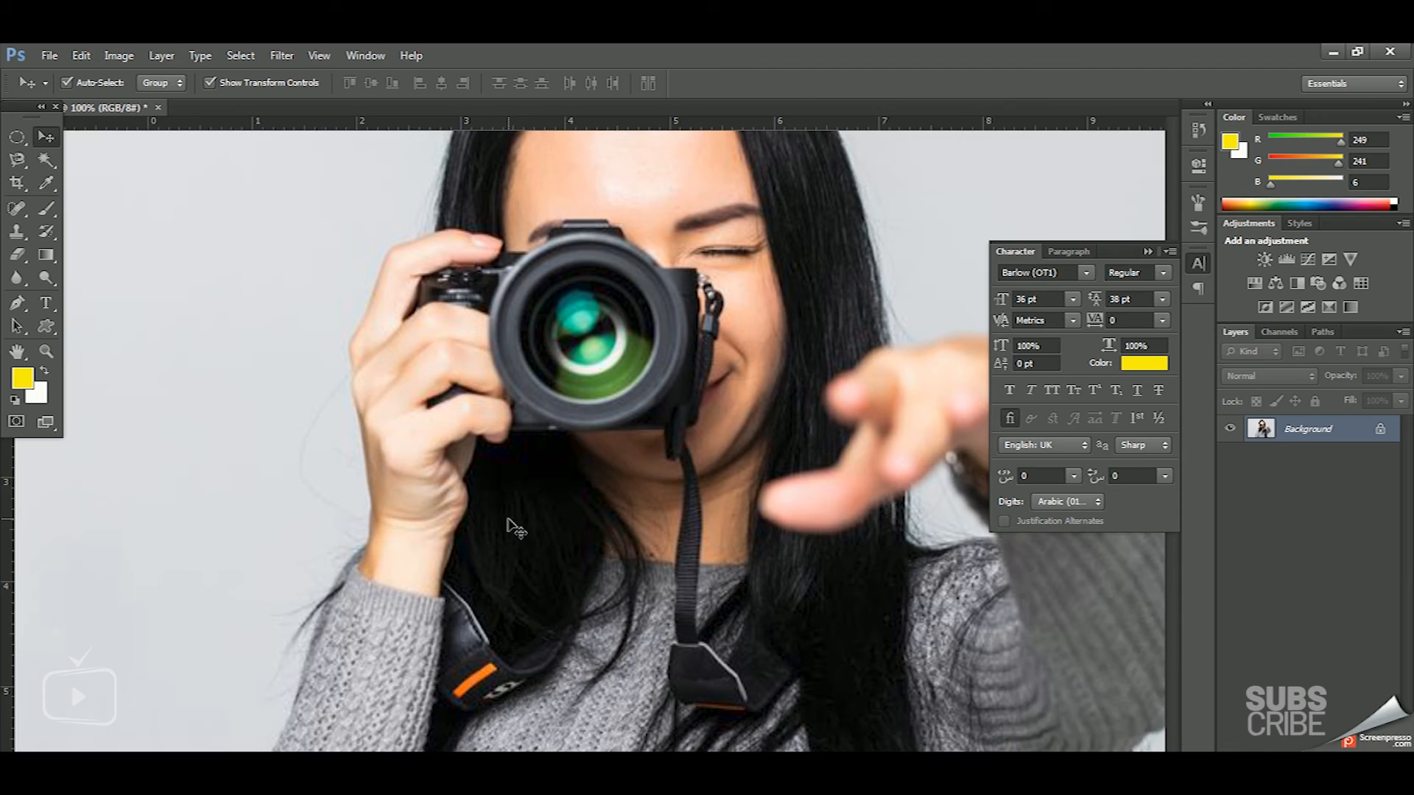
key("ctrl+plus")
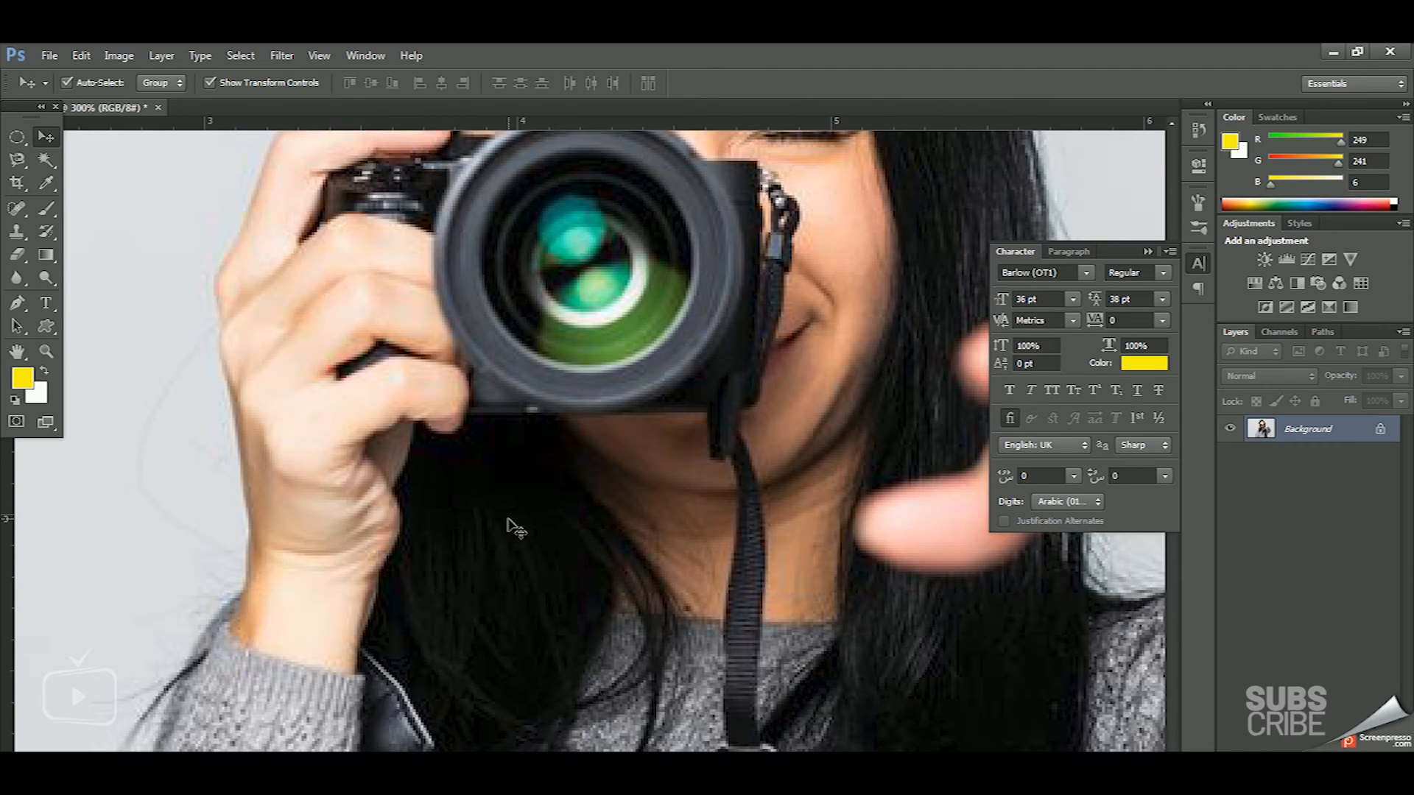
key("ctrl+plus")
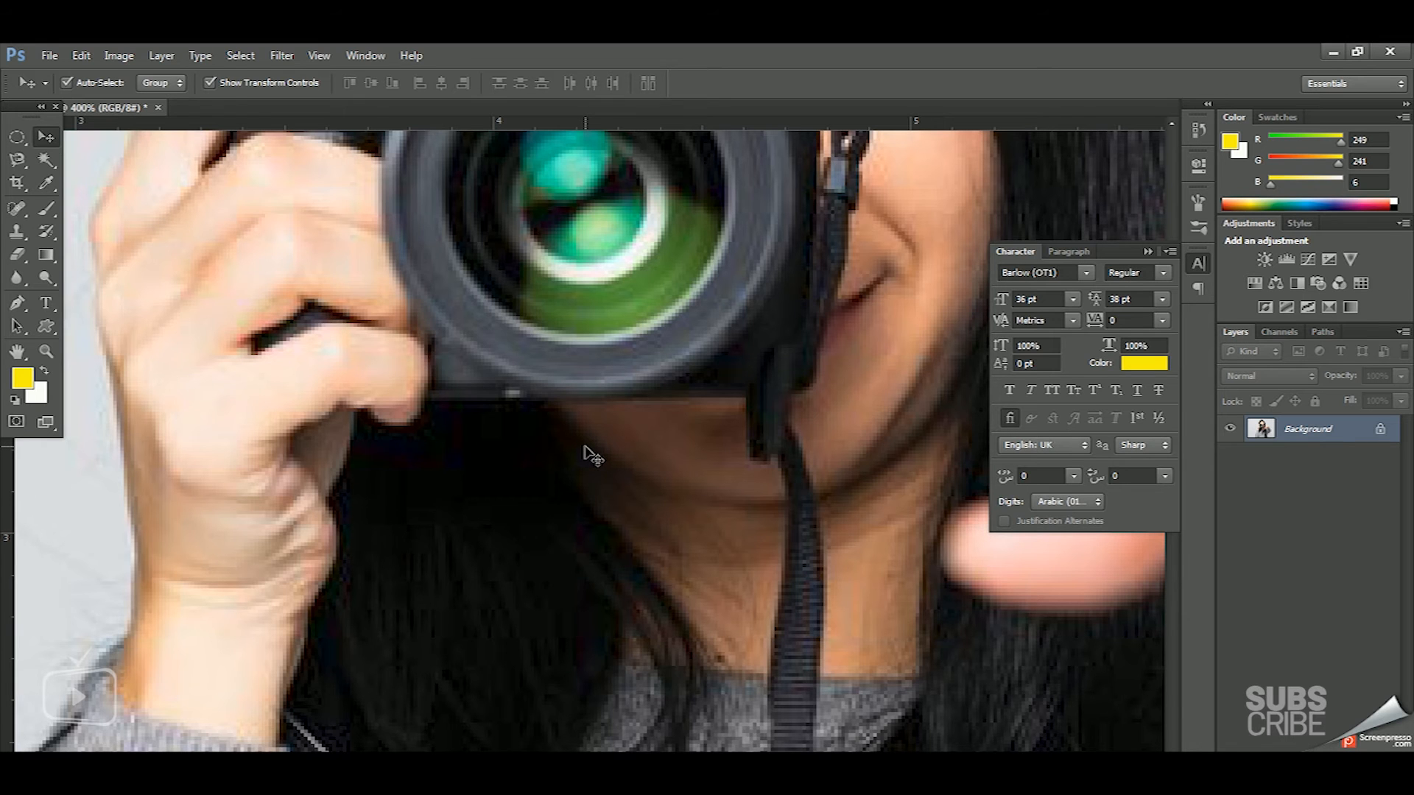
scroll(589, 451, "down", 8)
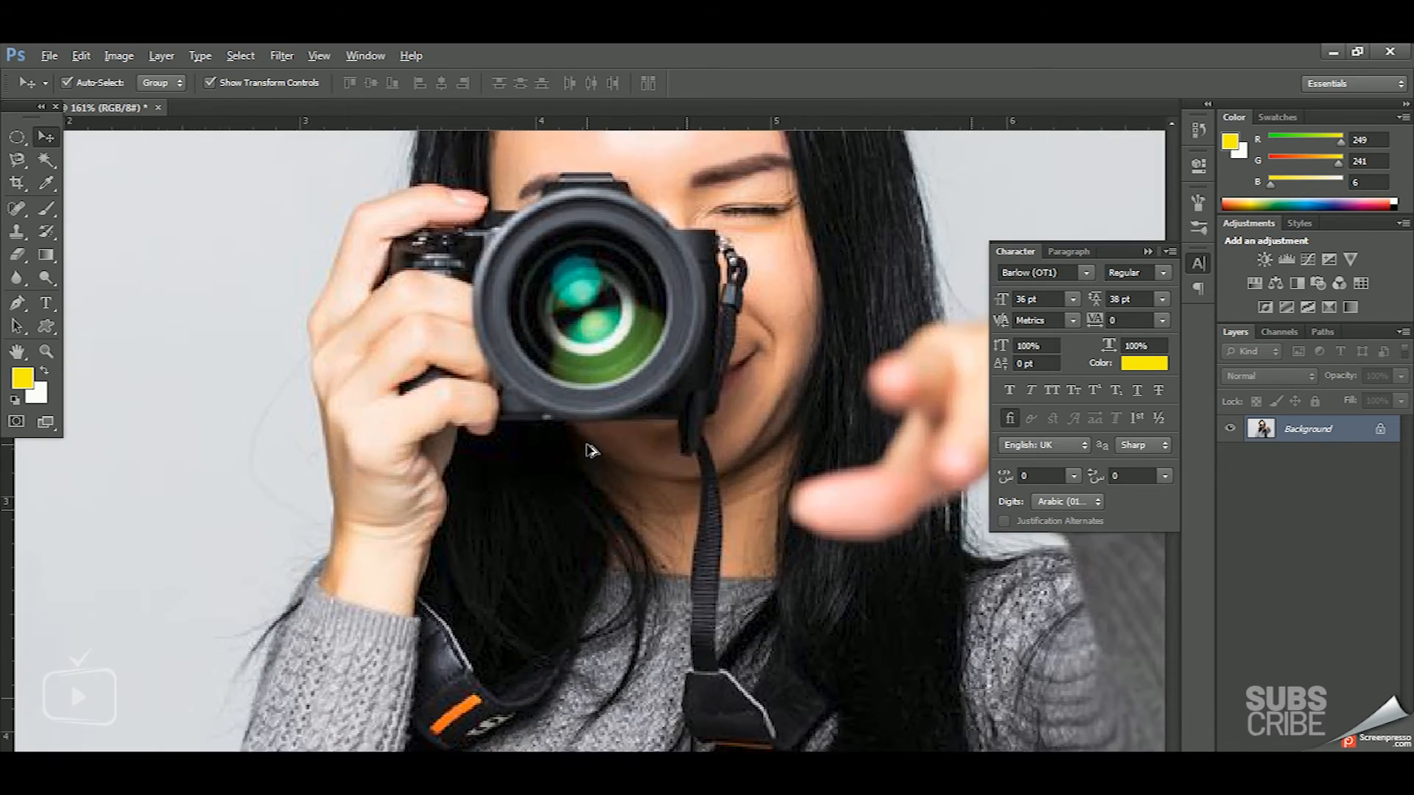
scroll(457, 633, "up", 5)
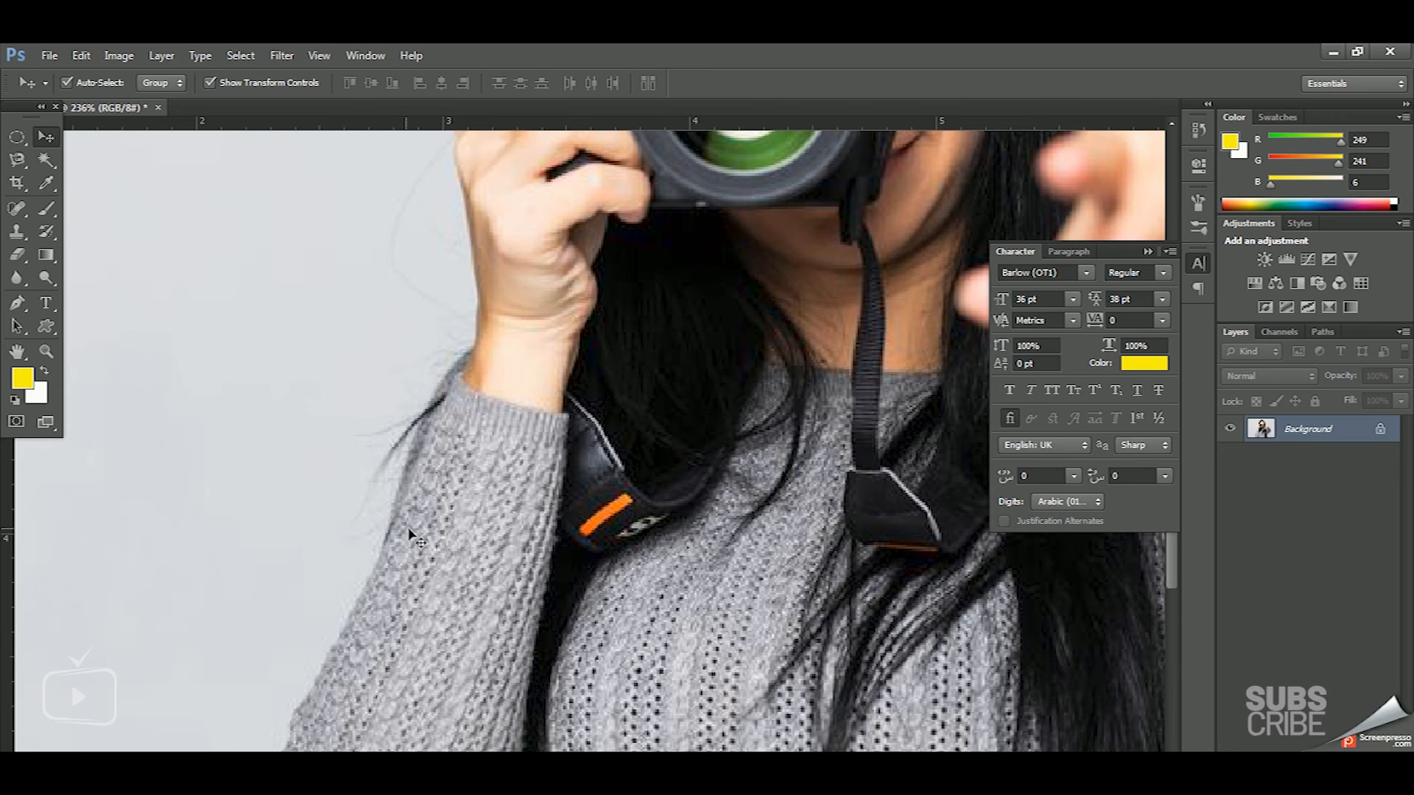
scroll(387, 394, "down", 3)
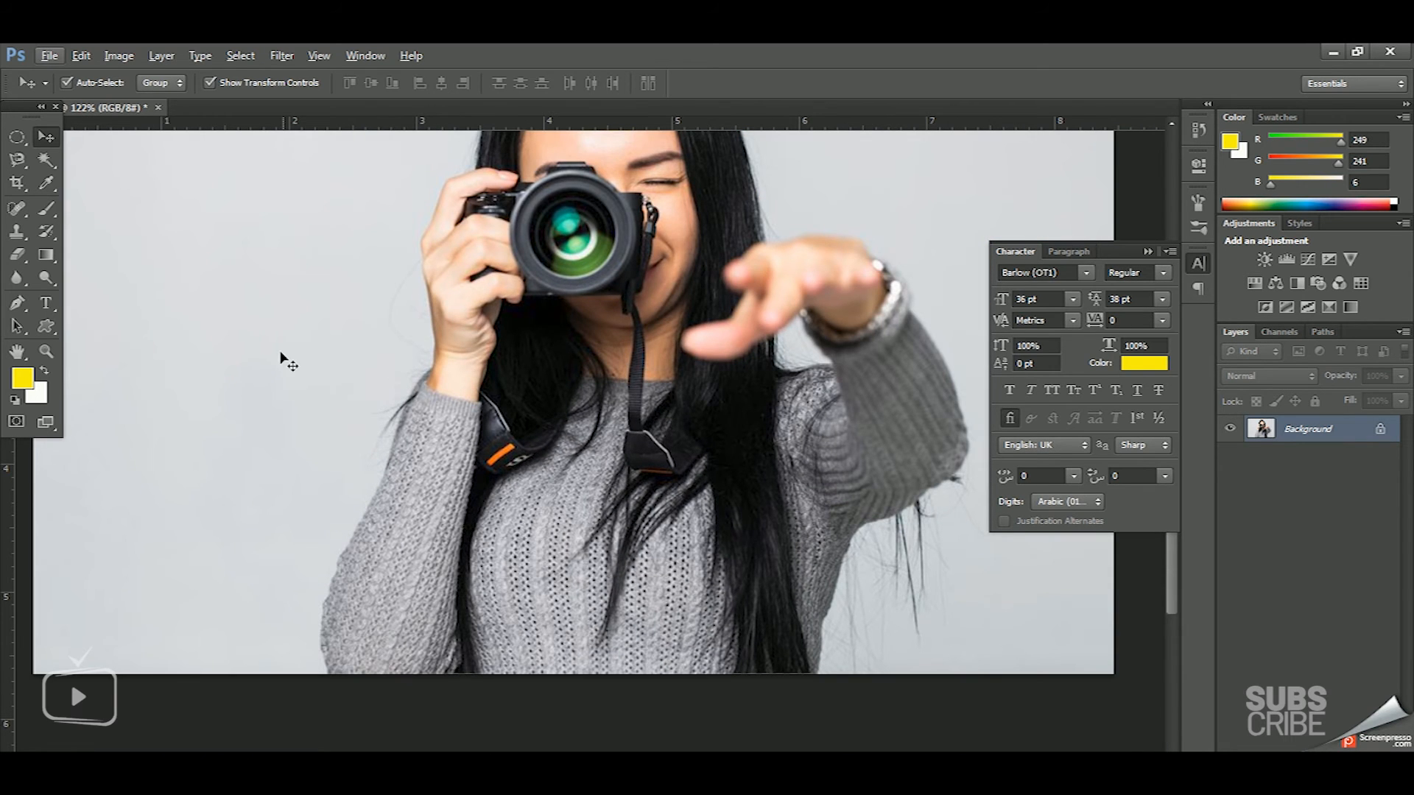
left_click_drag(563, 193, 368, 405)
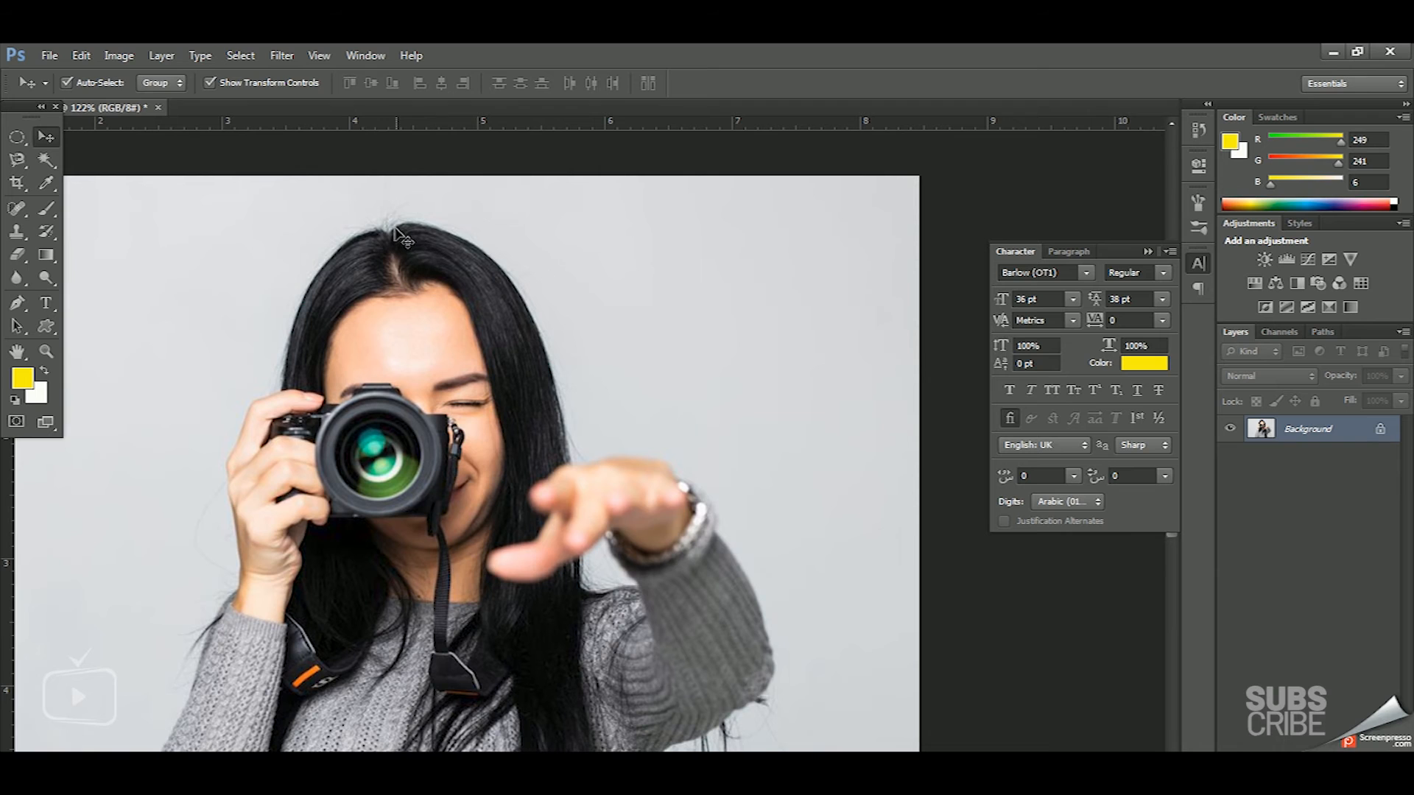
Start a Magnetic Lasso outline at the hair parting and trace the outer hair edge down to the outstretched hand.
left_click(19, 162)
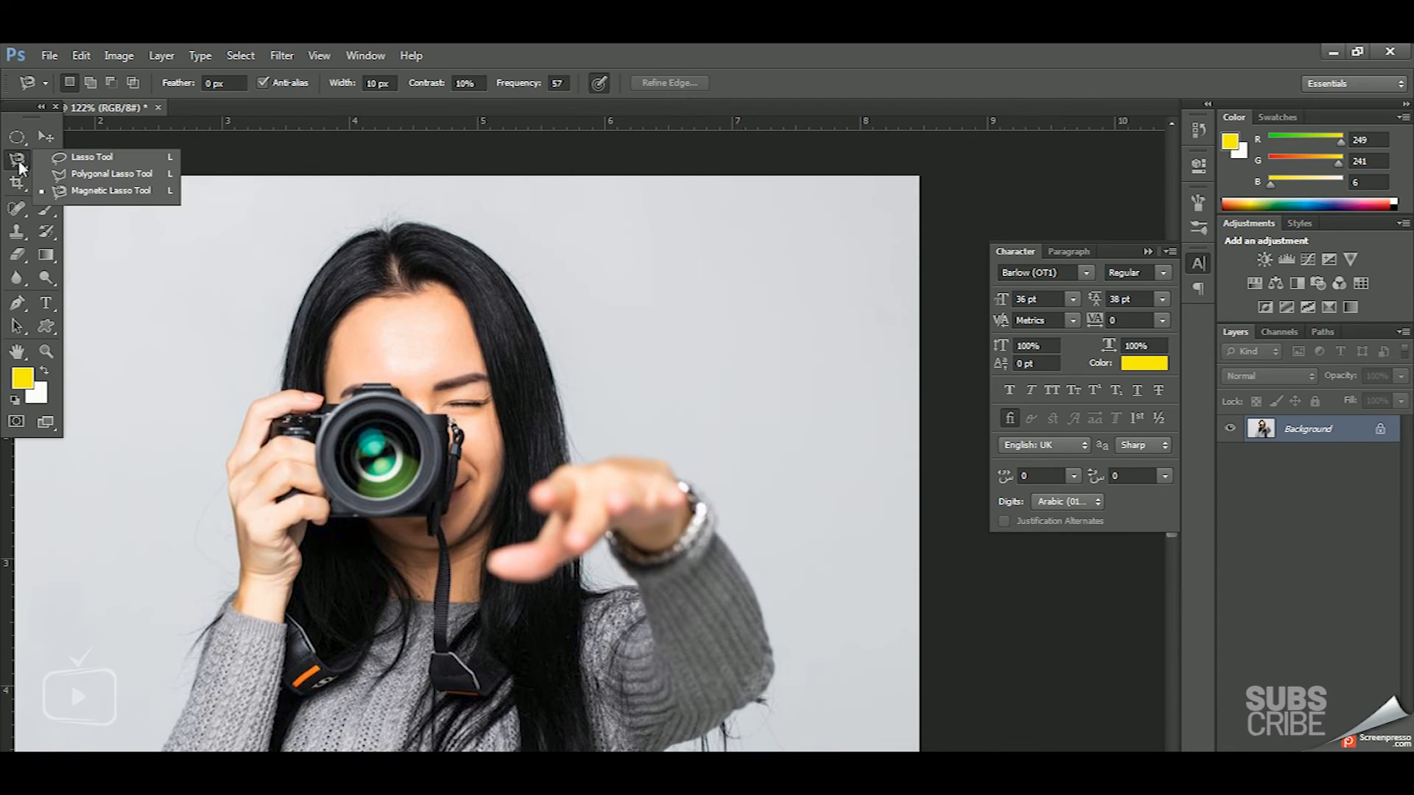
left_click(89, 192)
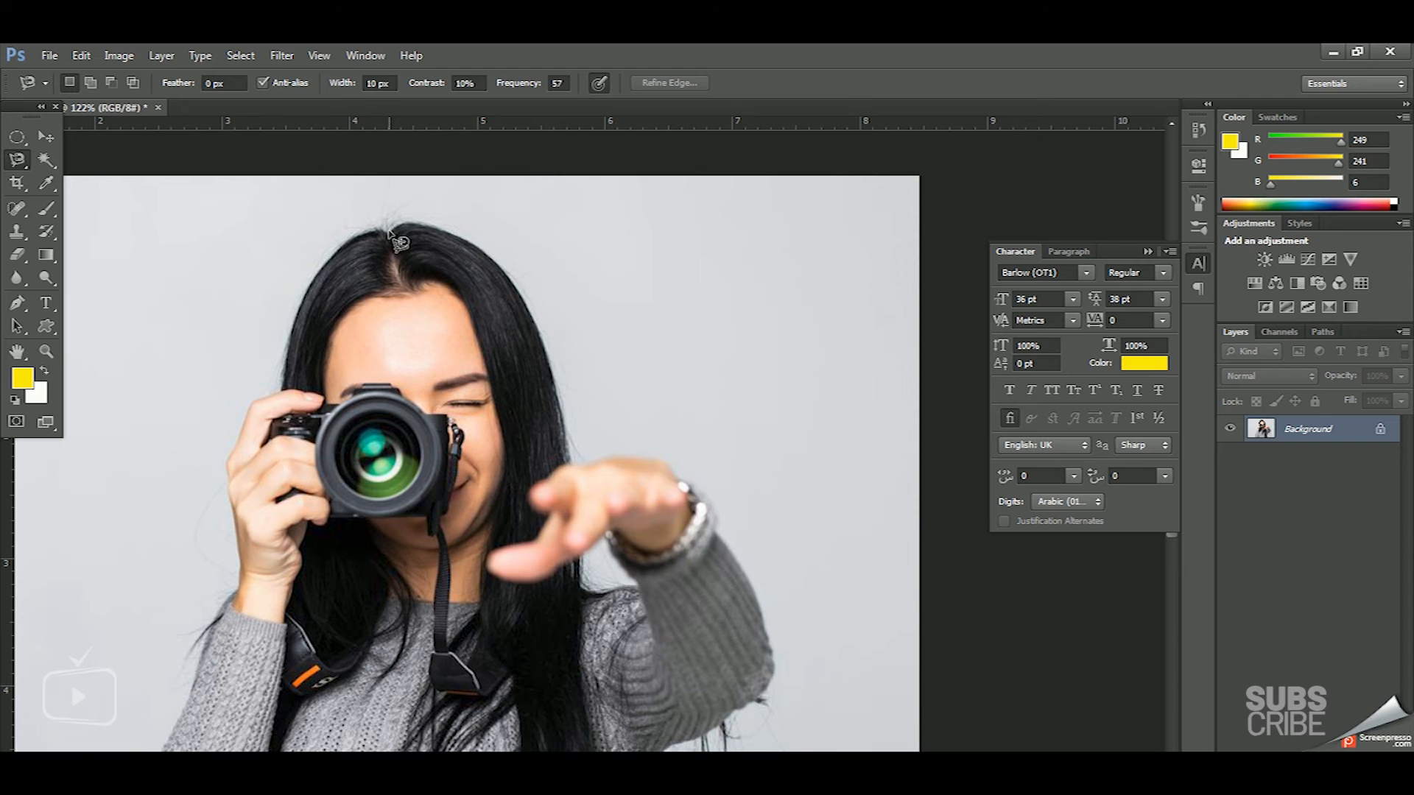
scroll(391, 237, "up", 5)
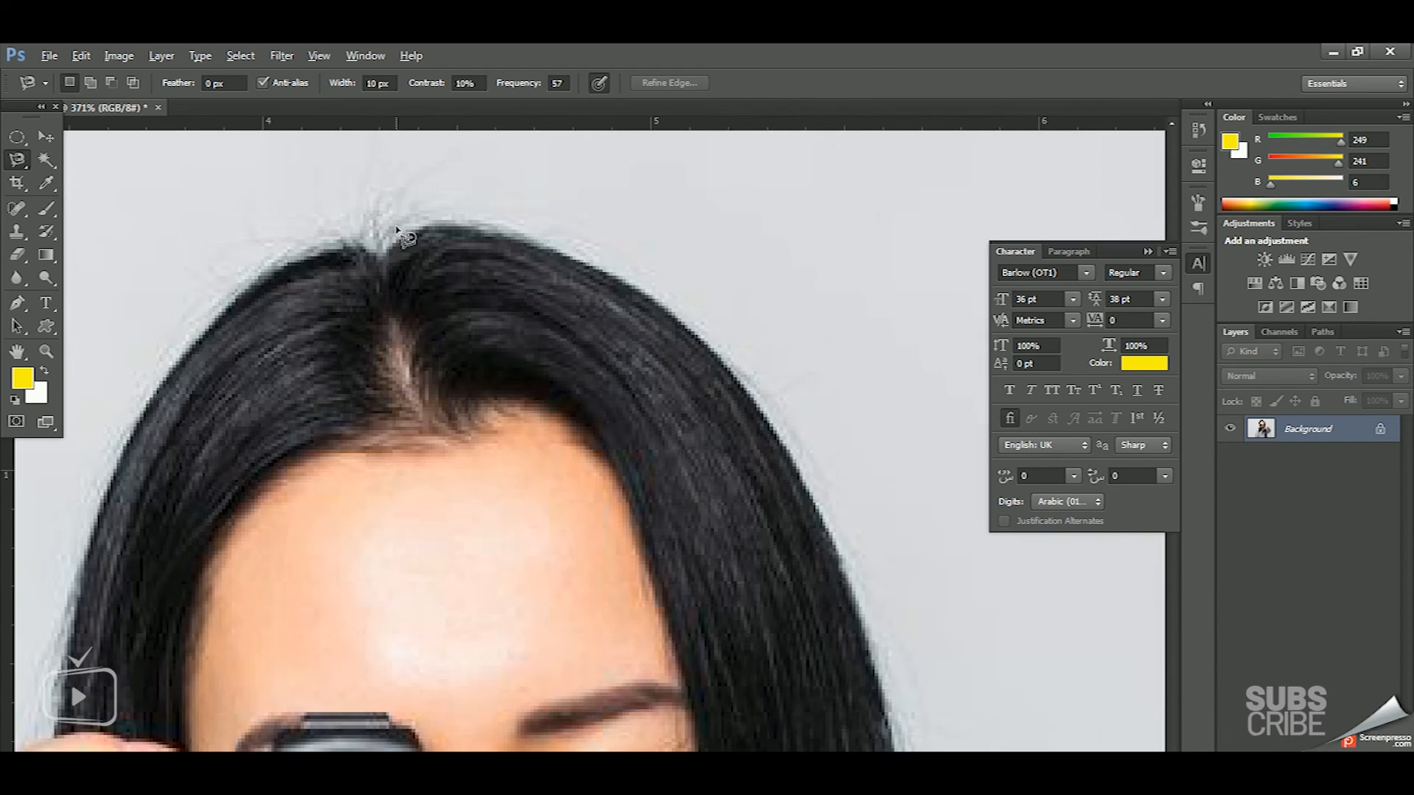
key("alt")
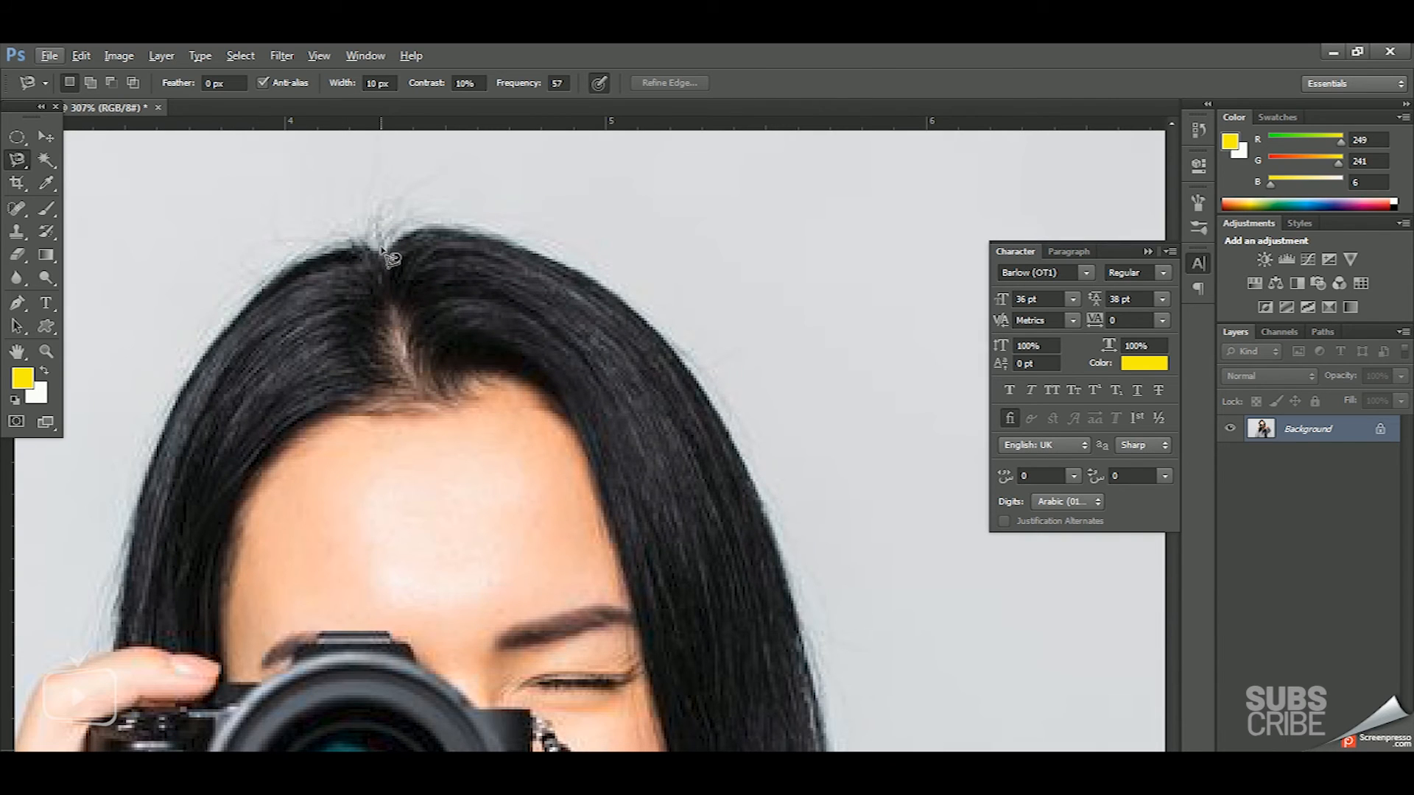
left_click(382, 247)
left_click_drag(700, 395, 518, 213)
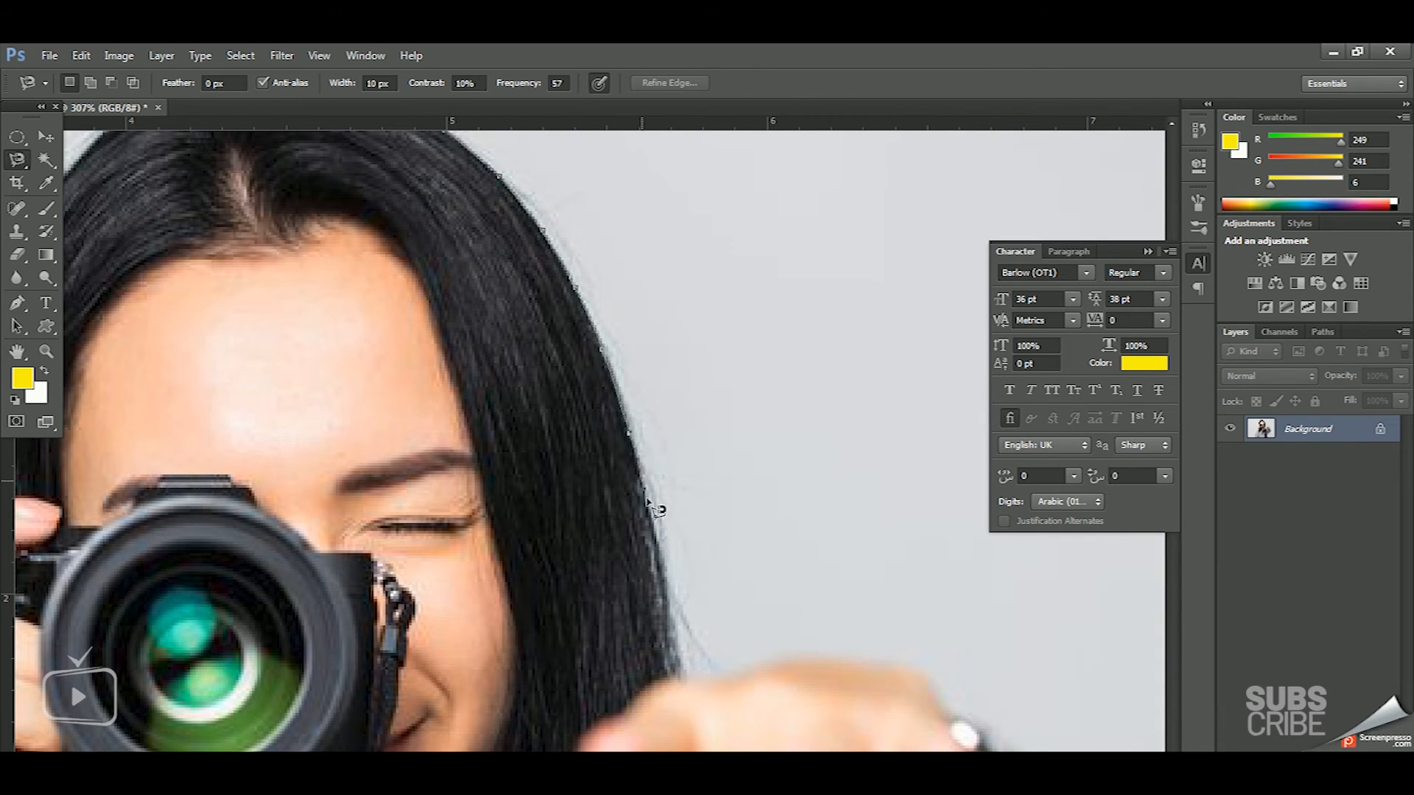
left_click_drag(647, 510, 562, 306)
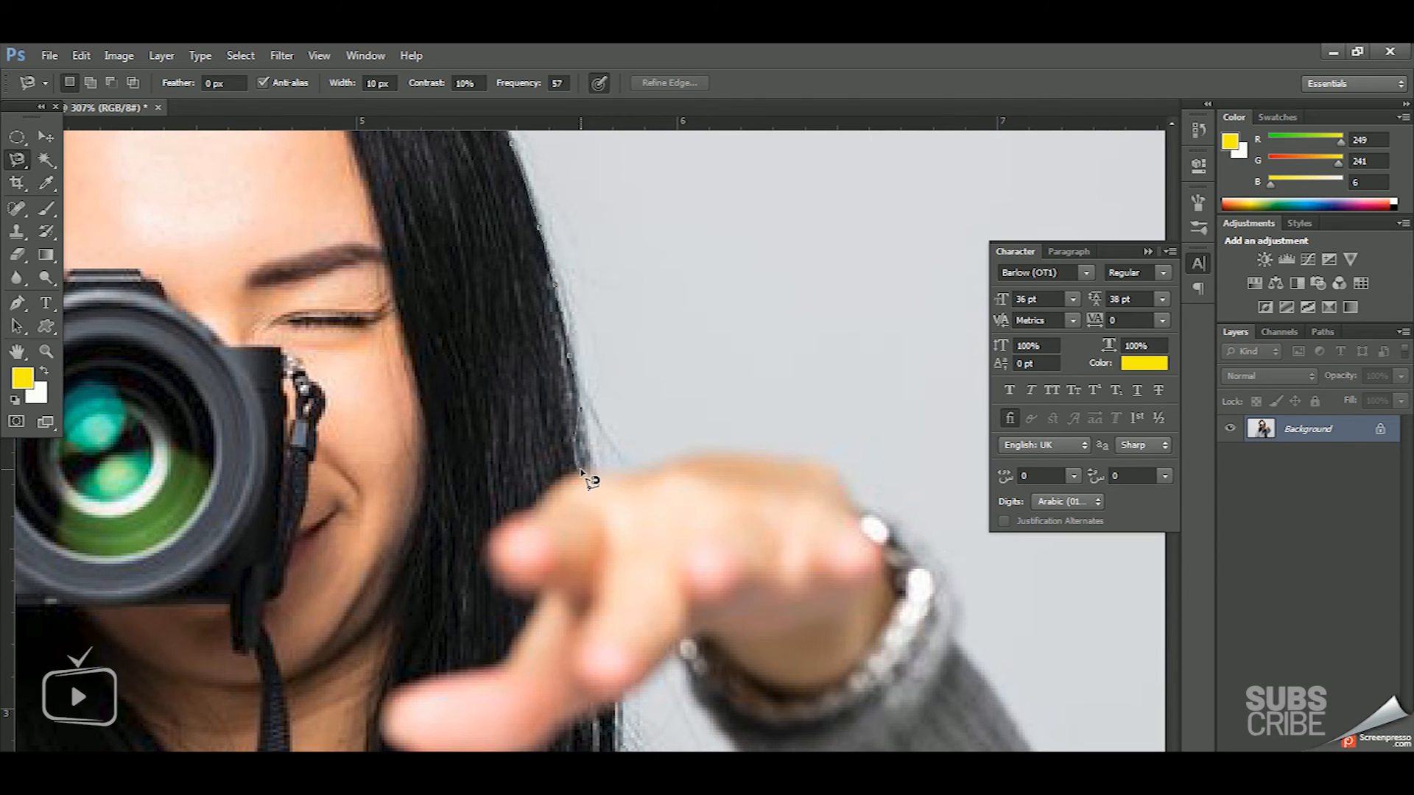
Continue the lasso outline with closely spaced anchor points along the upper edge of the outstretched hand to the bracelet.
left_click(668, 506)
key("BackSpace")
left_click(668, 462)
left_click(680, 457)
left_click(700, 453)
left_click(713, 453)
left_click(729, 453)
left_click(740, 453)
left_click(750, 455)
left_click(769, 461)
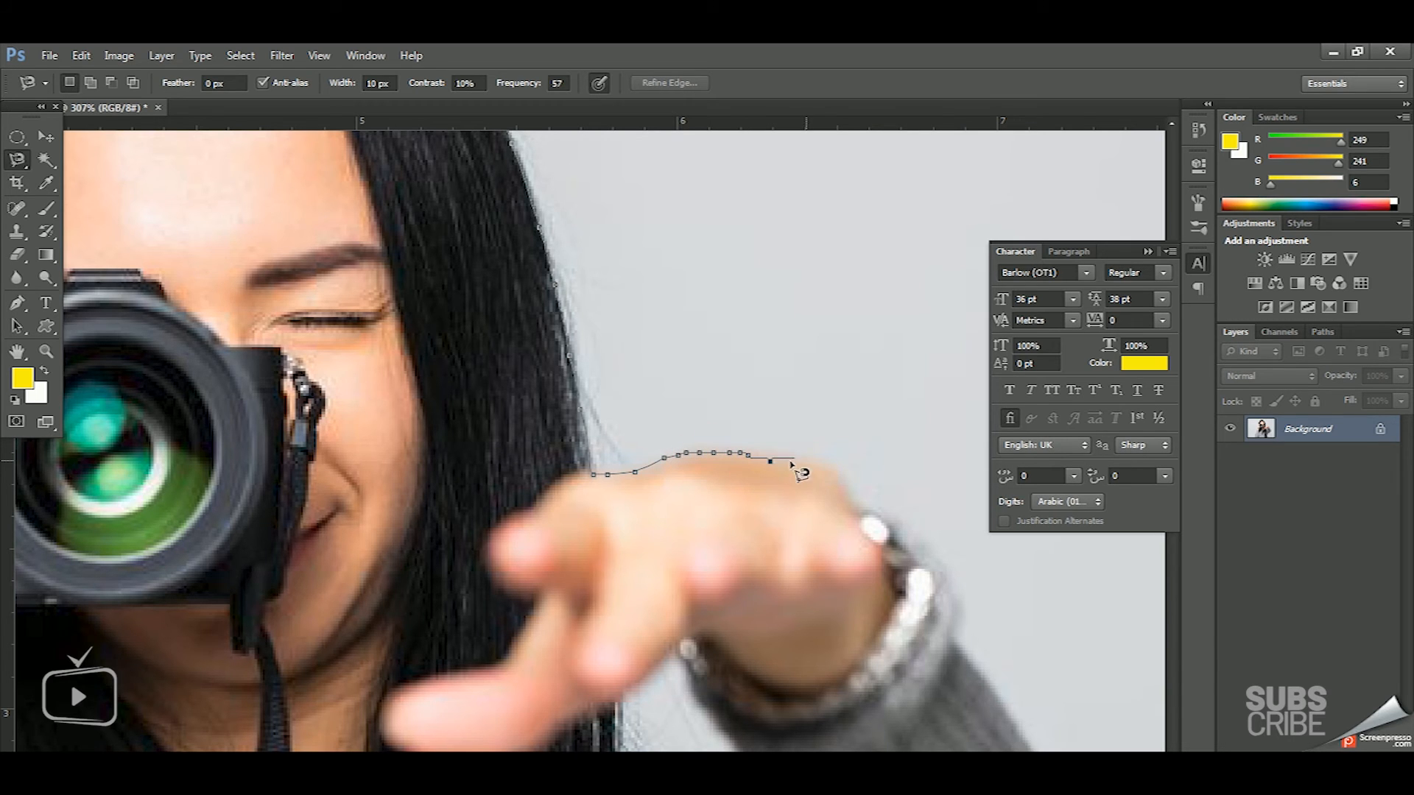
left_click(775, 457)
left_click(789, 459)
left_click(807, 456)
left_click(827, 465)
left_click(838, 479)
left_click(854, 504)
left_click(867, 507)
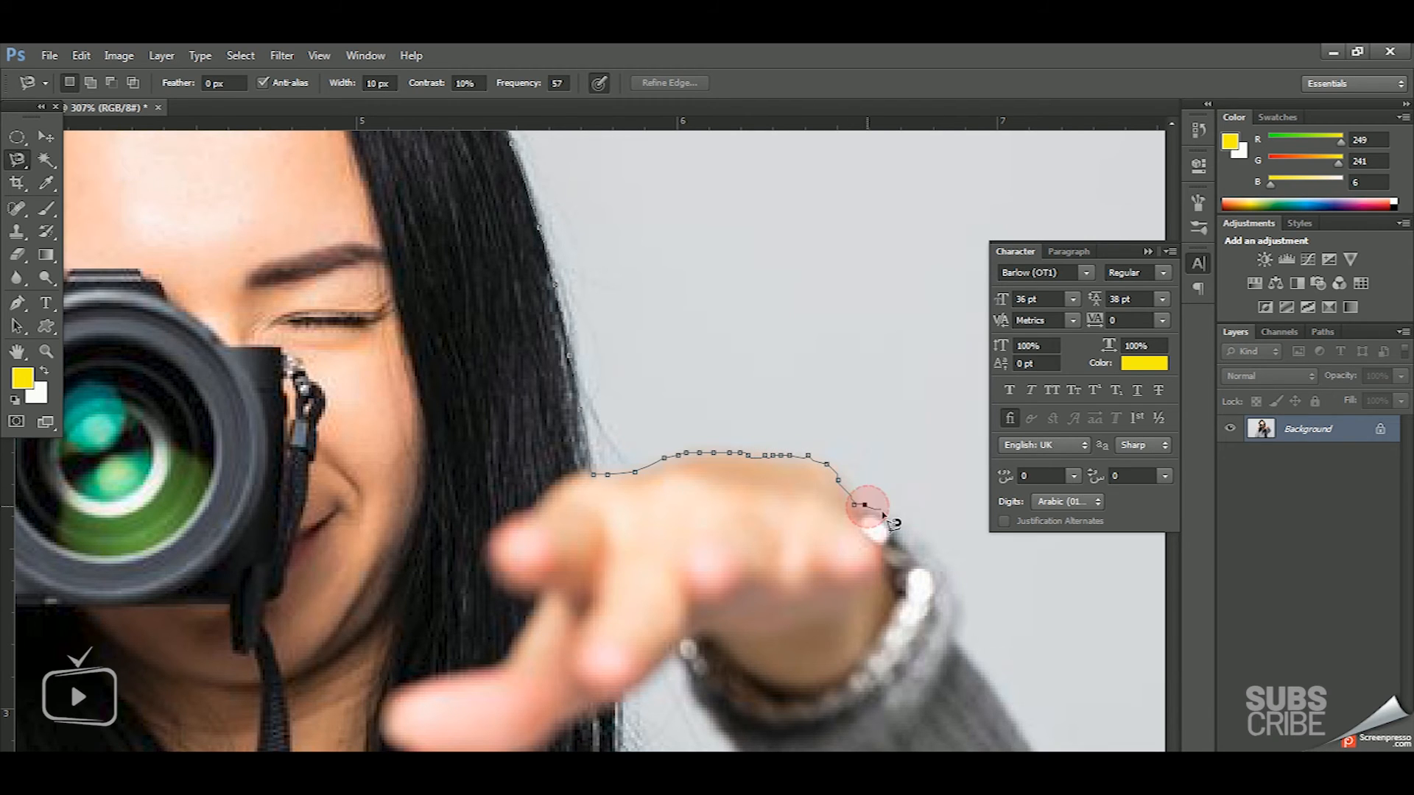
Continue the lasso outline around the bracelet and the outer edge of the sweater cuff with closely spaced anchor points.
left_click_drag(879, 519, 694, 324)
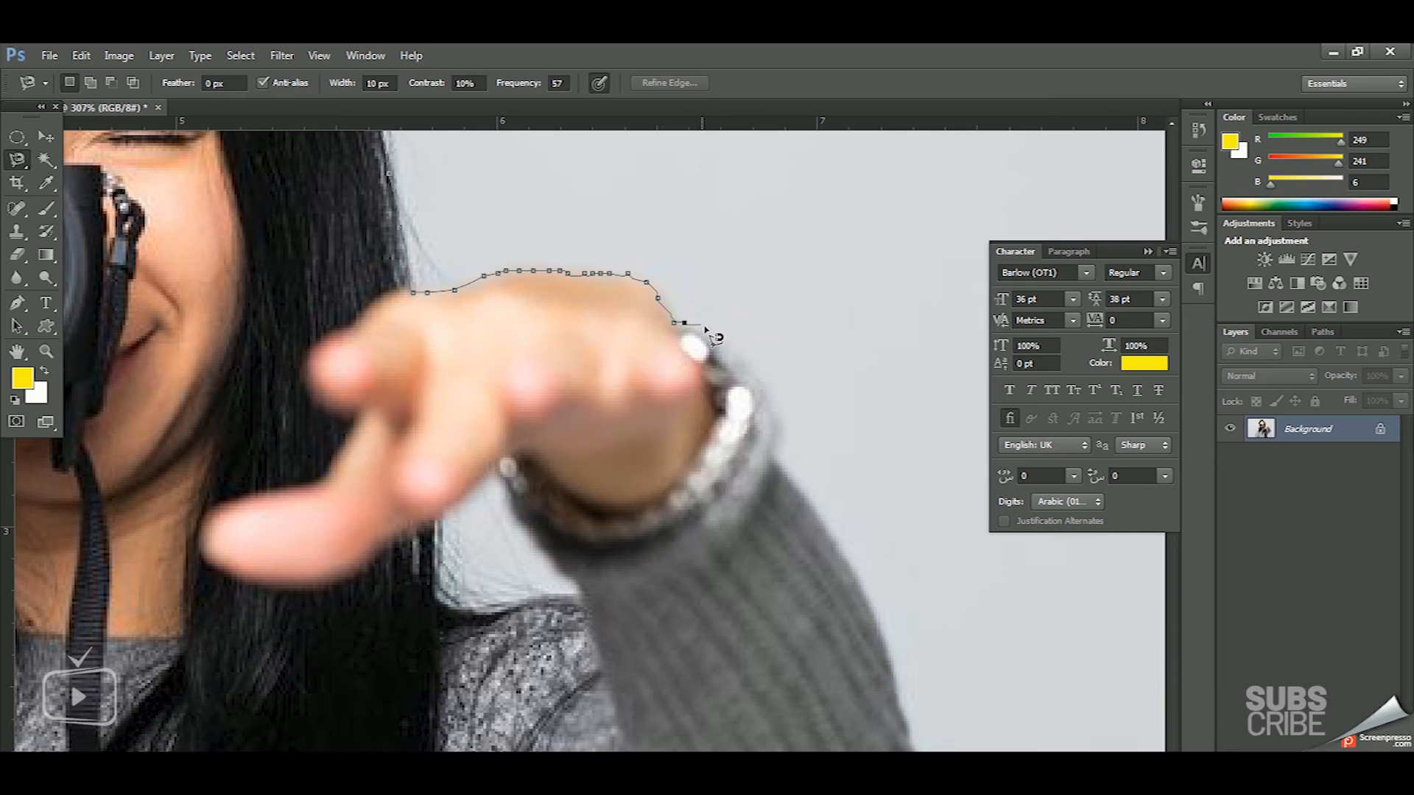
left_click(702, 326)
left_click(717, 340)
left_click(736, 355)
left_click(758, 375)
left_click(764, 387)
left_click(770, 404)
left_click(775, 424)
left_click(773, 445)
left_click(773, 456)
Trace the lasso outline along the sleeve, around the elbow and down the side of the torso to the photo's lower edge.
key("space")
left_click_drag(774, 461, 553, 173)
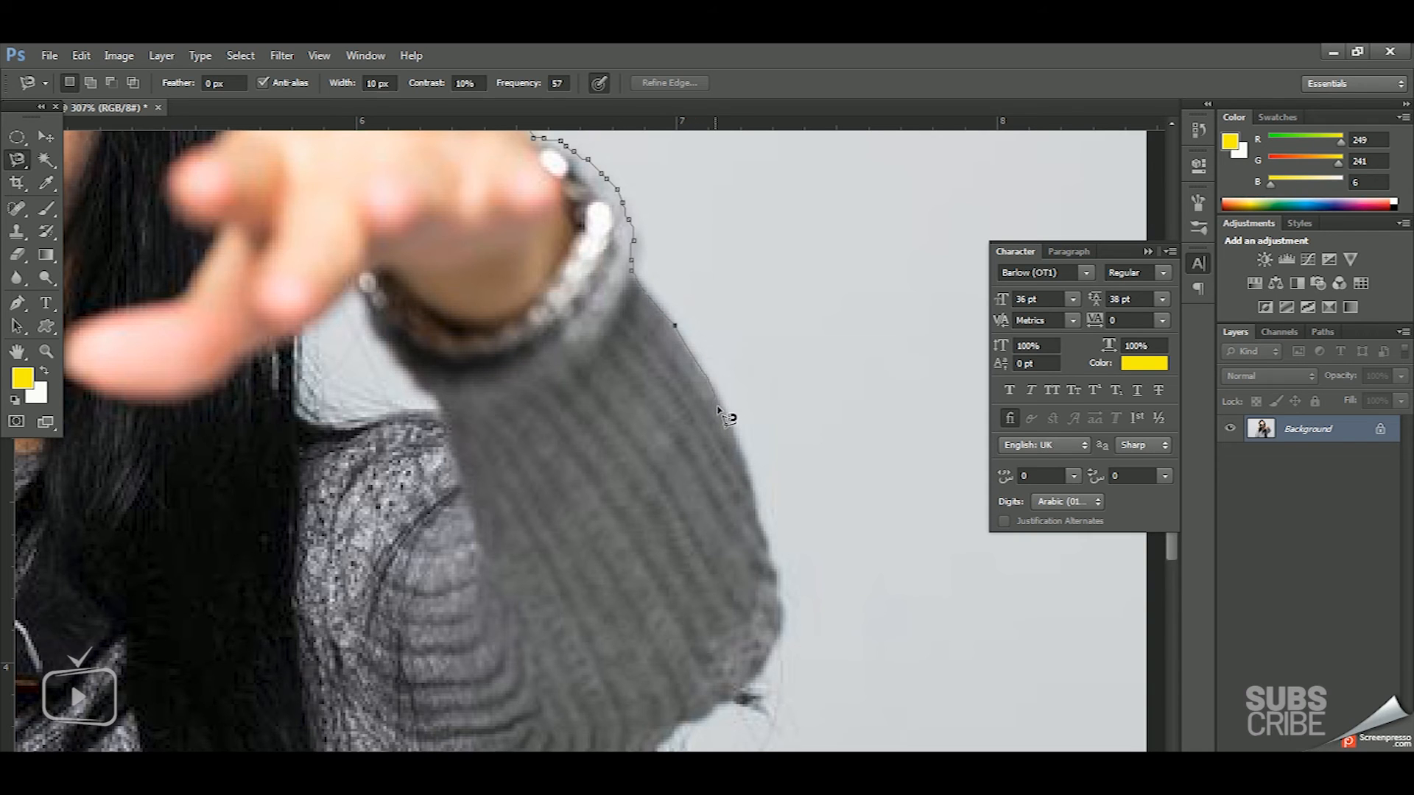
key("space")
left_click_drag(740, 444, 728, 232)
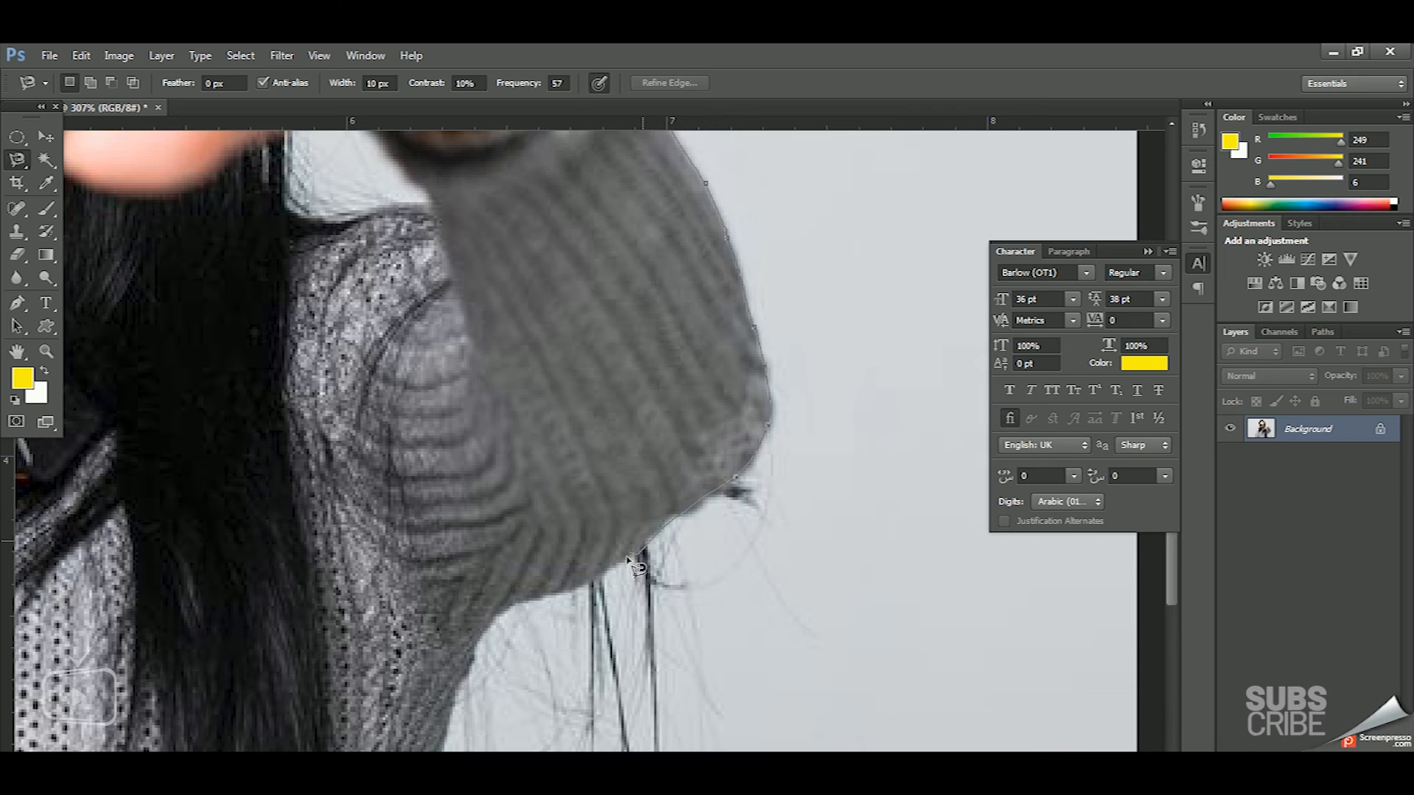
left_click_drag(493, 598, 594, 338)
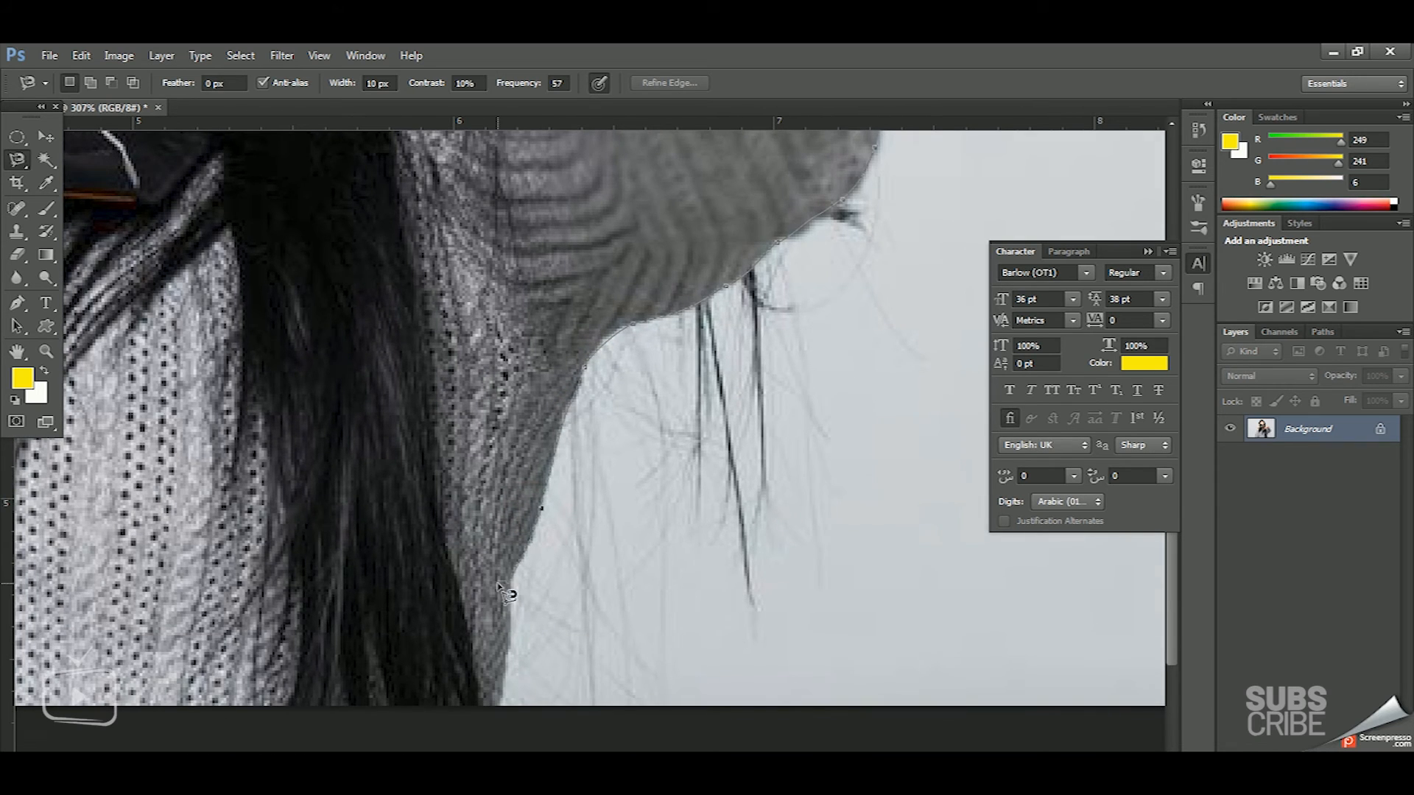
left_click(500, 707)
Continue the lasso outline along the photo's lower edge to the outer corner of the other sleeve, removing misplaced anchor points.
left_click_drag(500, 710, 854, 634)
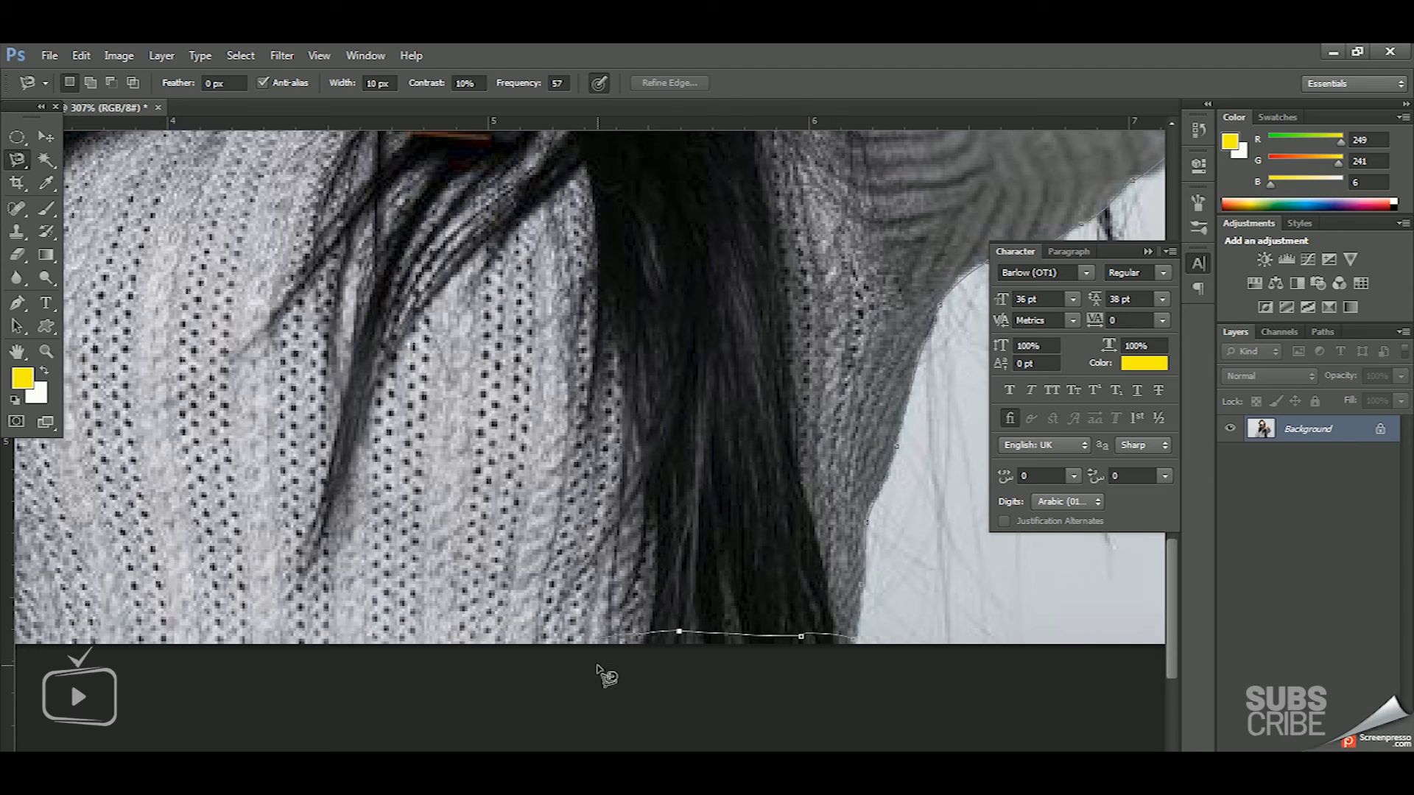
key("BackSpace")
key("BackSpace")
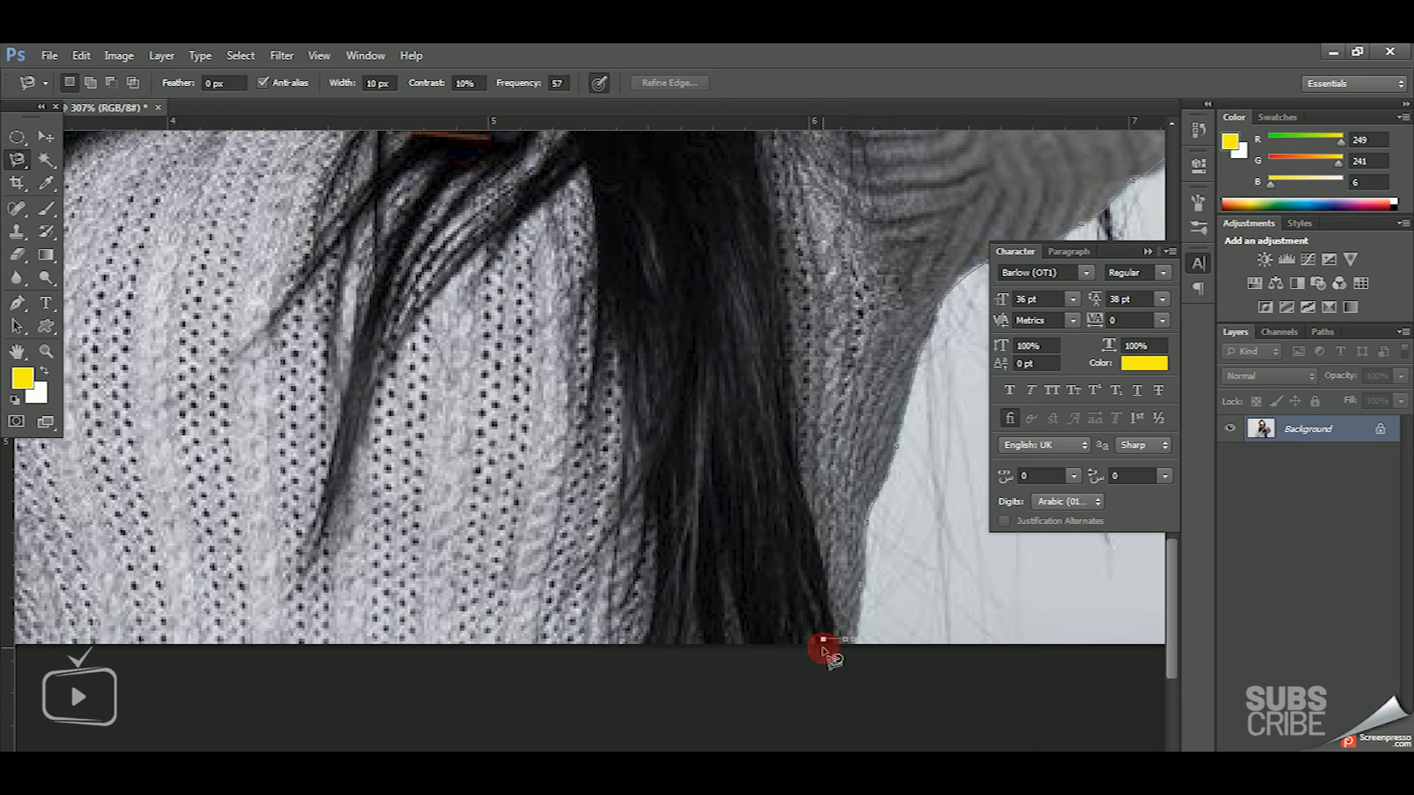
left_click_drag(822, 651, 1088, 627)
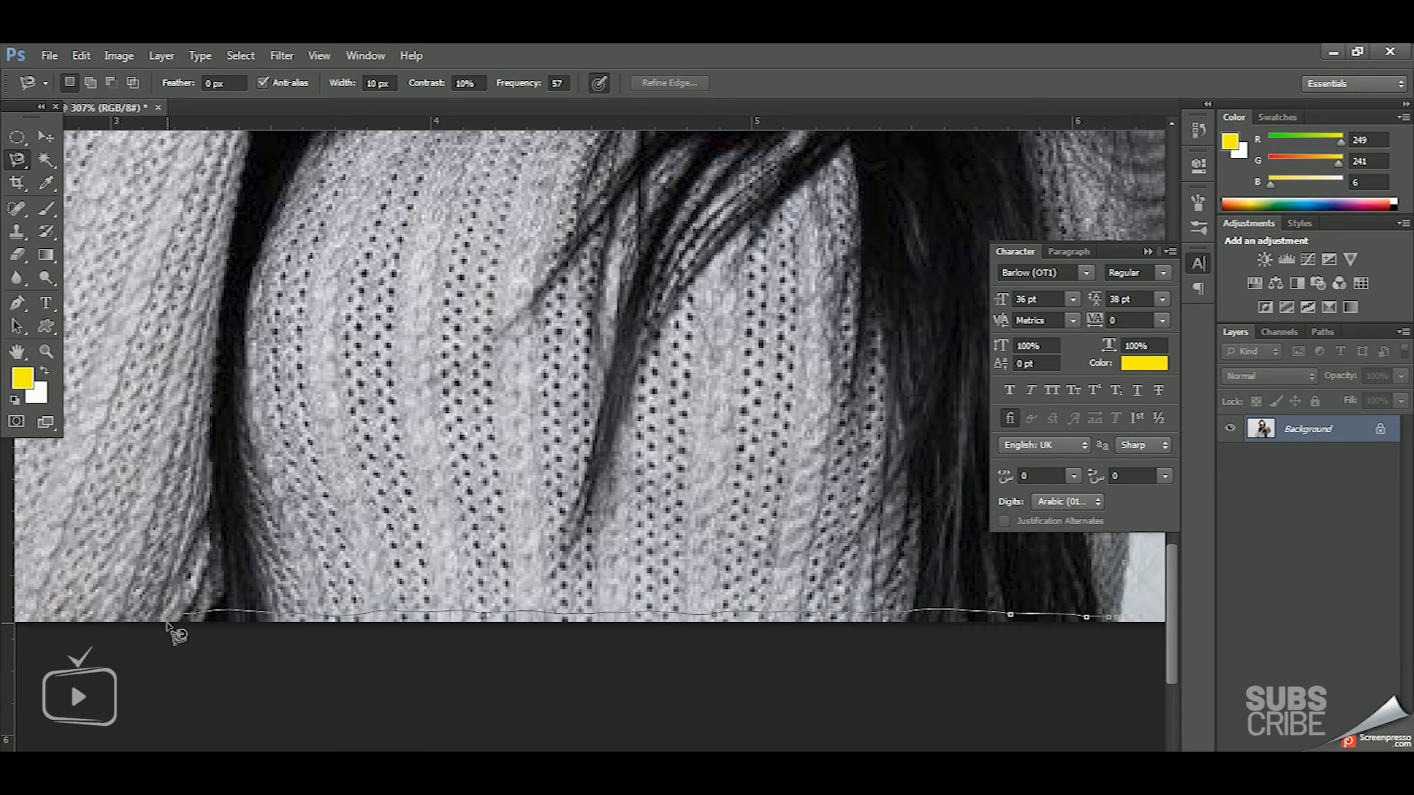
mouse_move(158, 618)
left_mouse_down()
mouse_move(427, 620)
mouse_move(174, 587)
mouse_move(598, 600)
left_mouse_up()
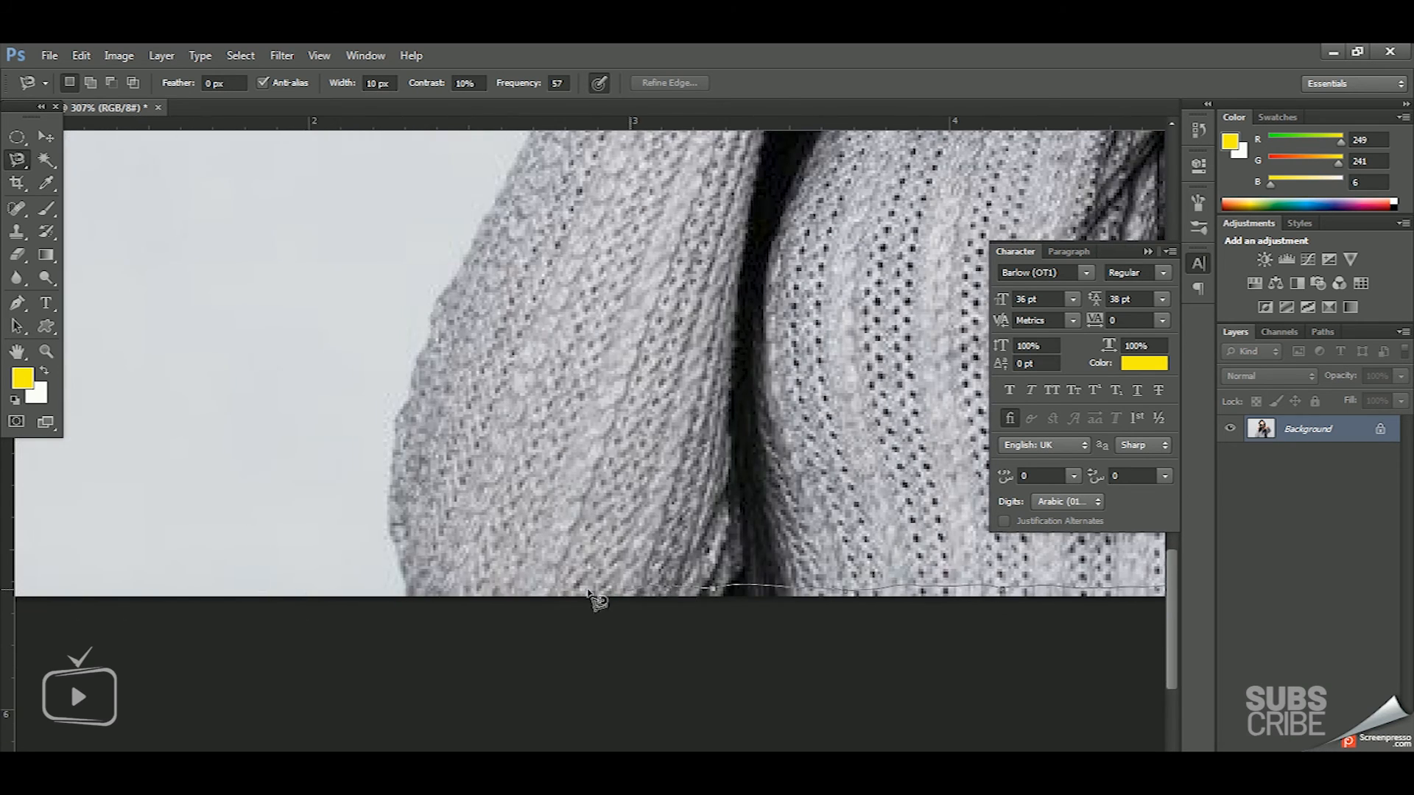
left_click(404, 587)
Trace the lasso outline up the outer edge of the camera arm's sleeve and around its cuff with closely spaced anchor points.
left_click_drag(427, 368, 293, 629)
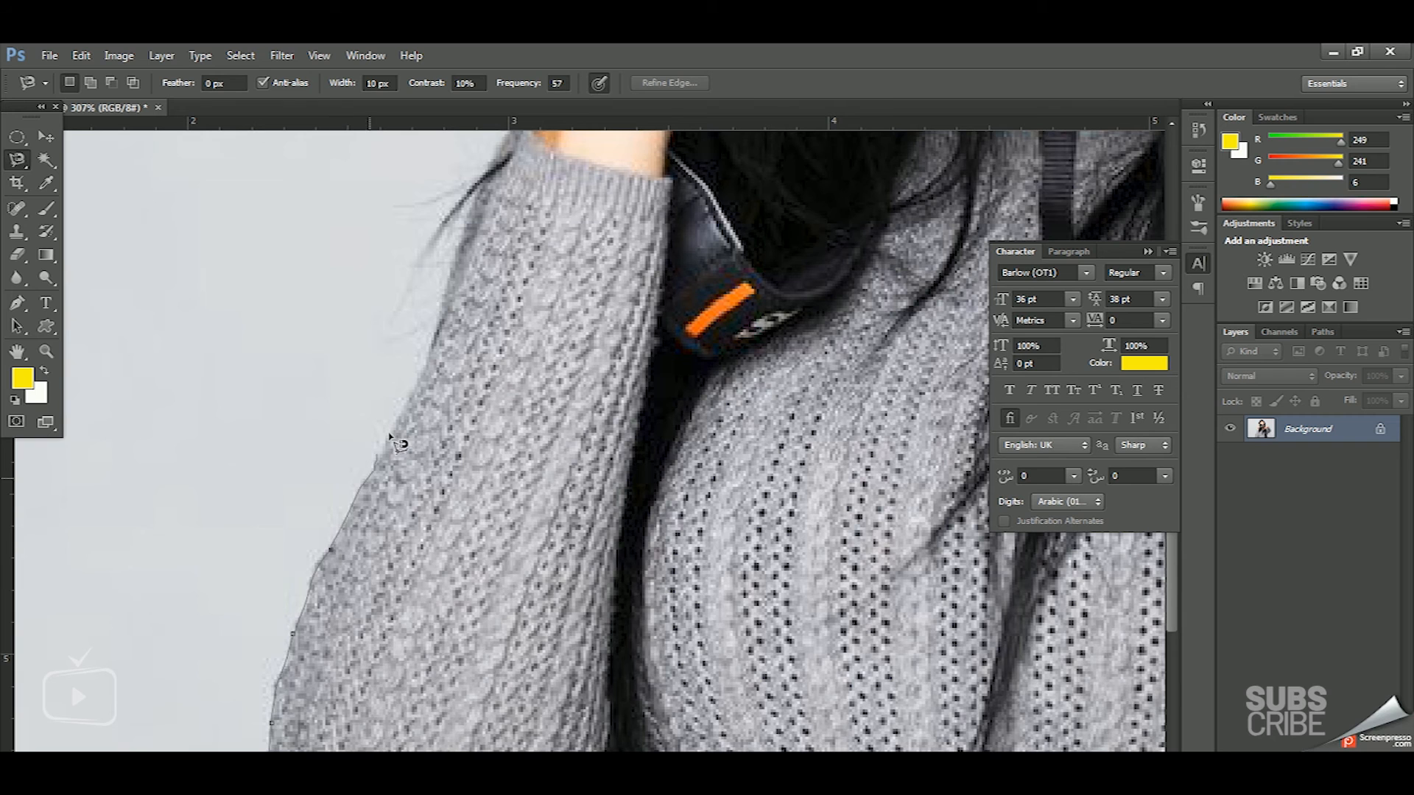
left_click_drag(442, 346, 349, 596)
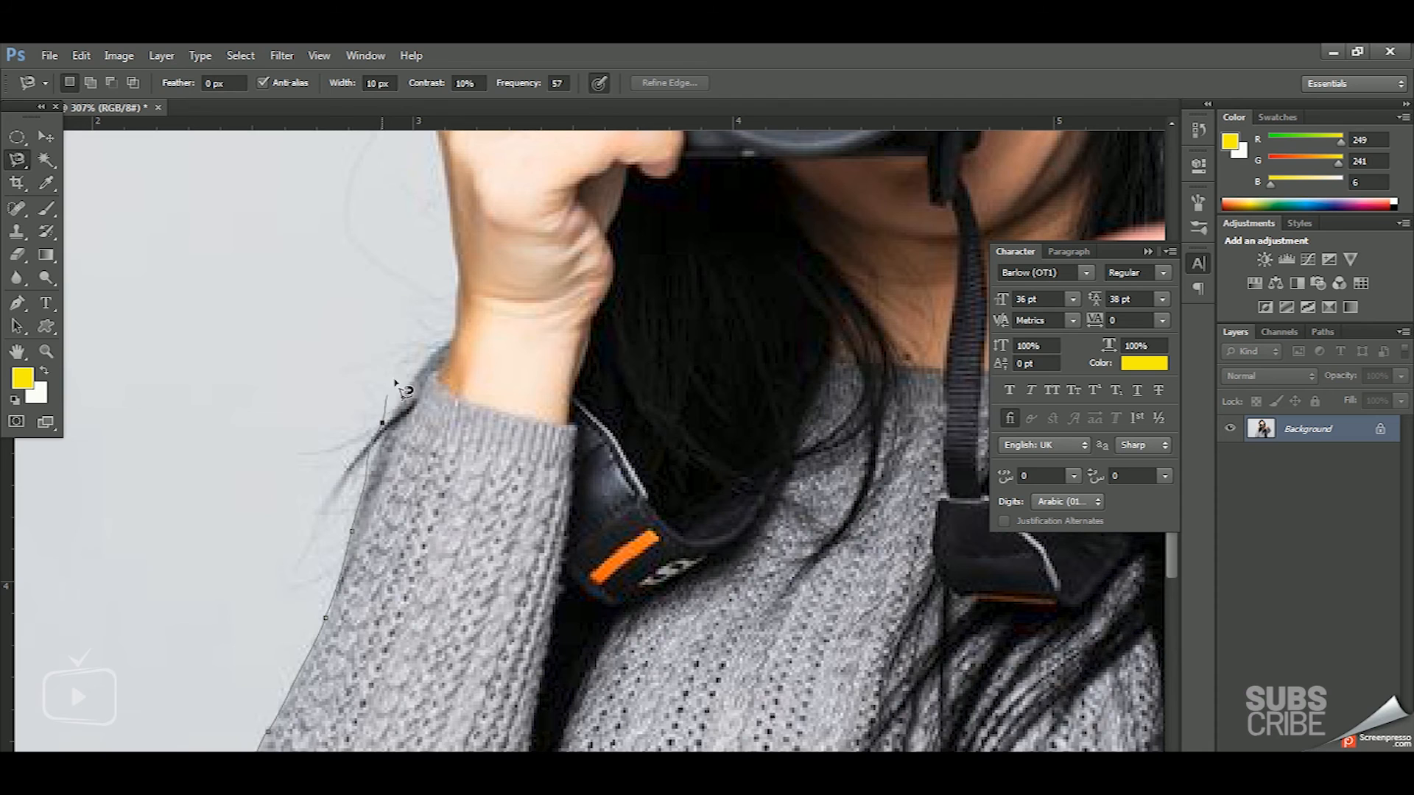
key("BackSpace")
left_click(417, 365)
left_click(421, 360)
left_click(422, 352)
left_click(428, 347)
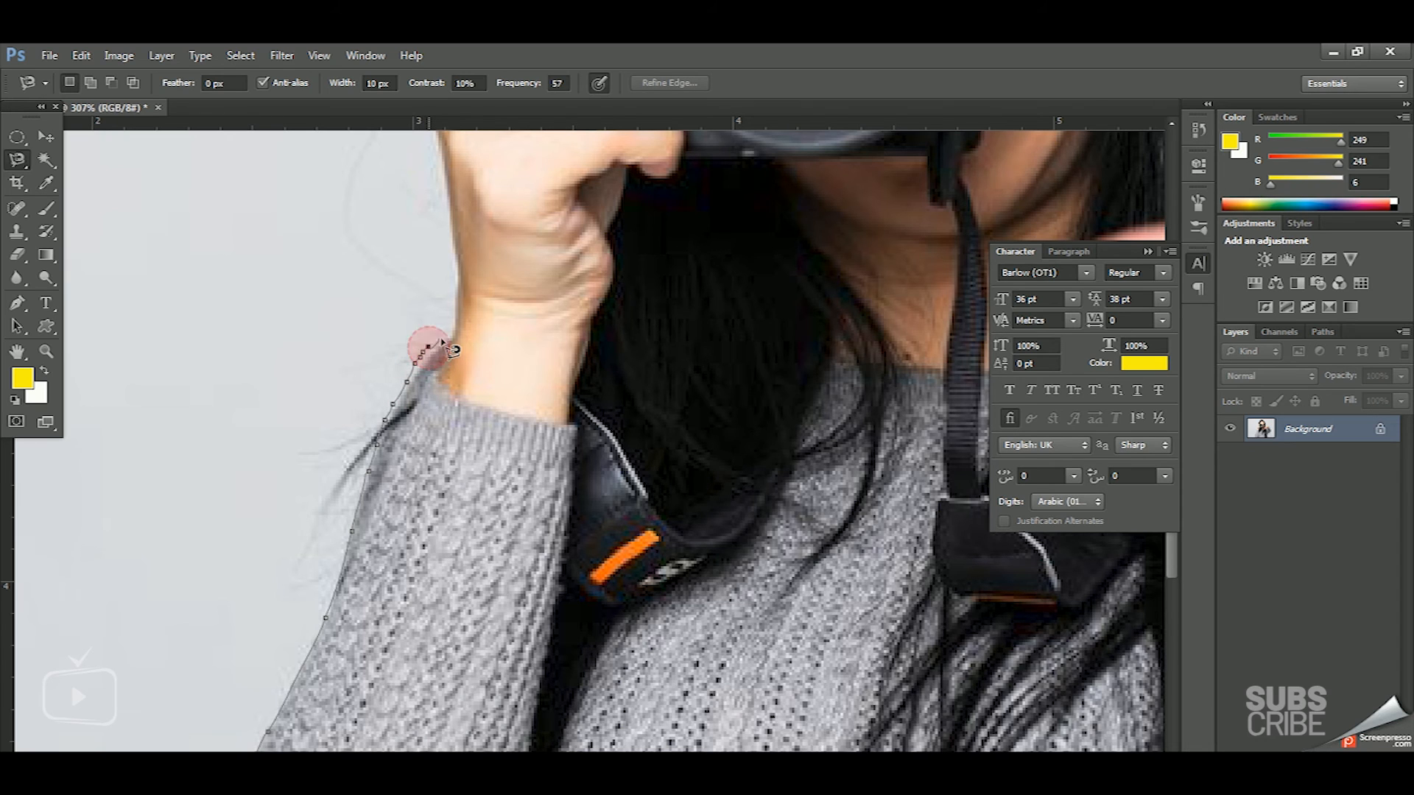
left_click(433, 340)
left_click(445, 338)
Trace the lasso outline up the wrist, camera hand and hair, and close it at the hair parting.
left_click_drag(445, 341, 447, 615)
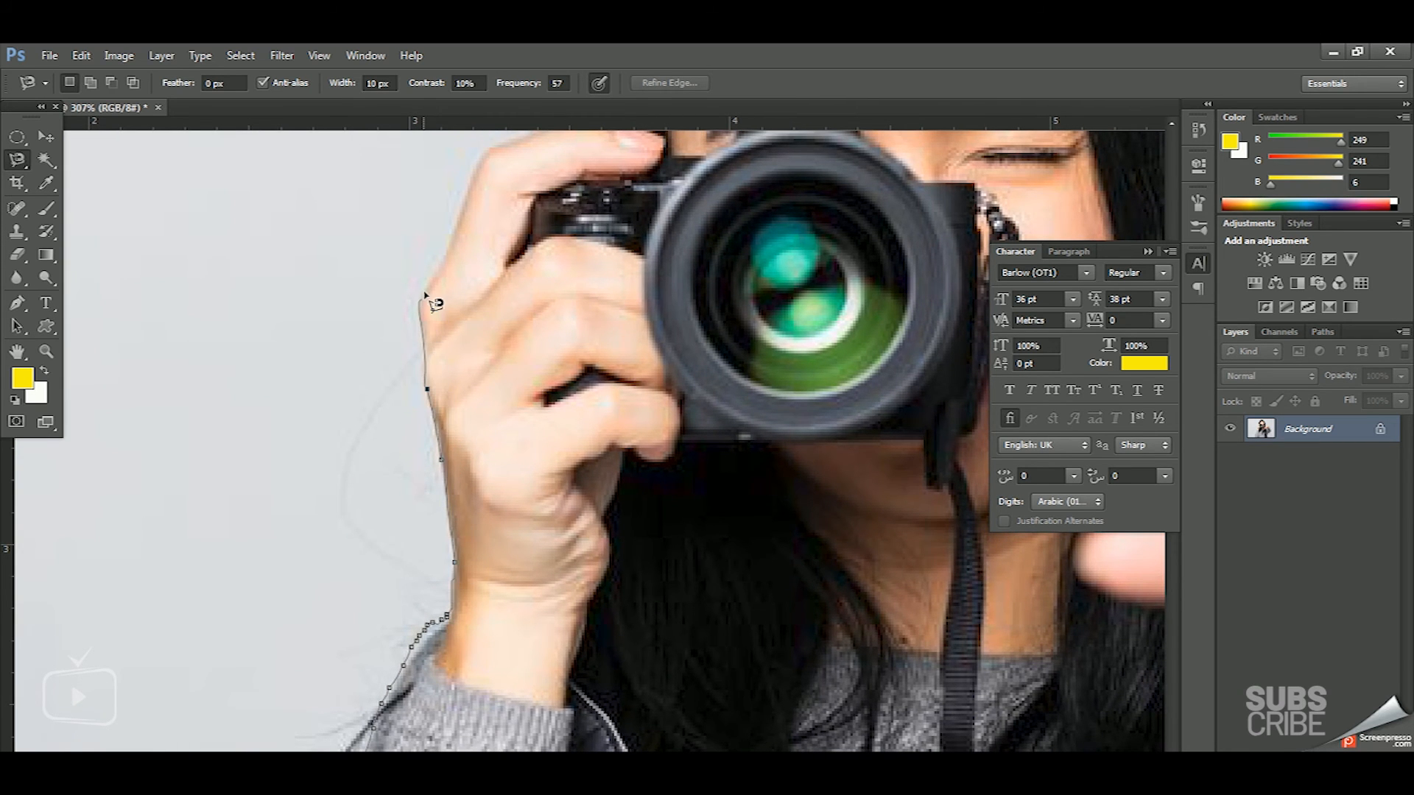
left_click_drag(430, 280, 360, 528)
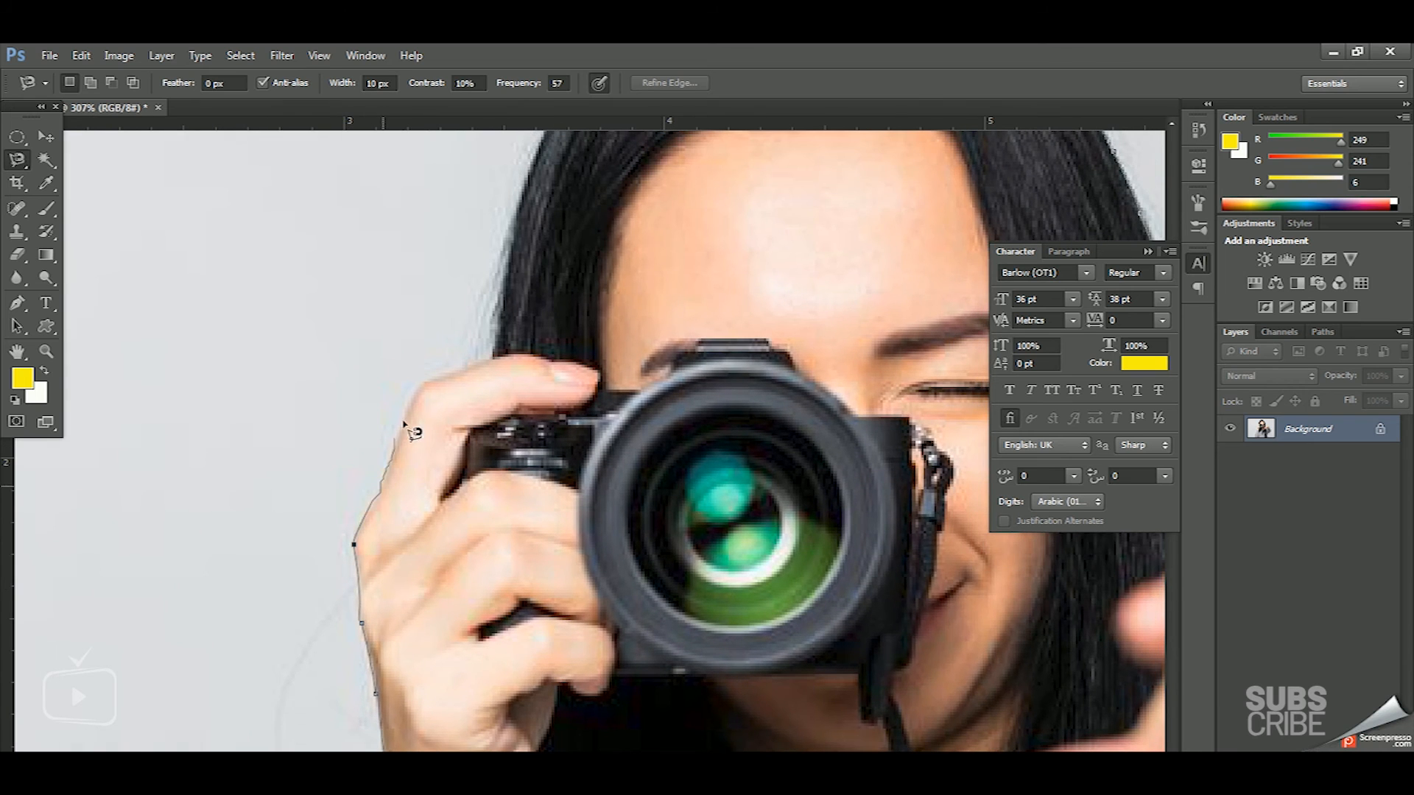
mouse_move(495, 356)
left_mouse_down()
mouse_move(417, 600)
mouse_move(471, 369)
mouse_move(519, 284)
mouse_move(589, 230)
mouse_move(664, 204)
mouse_move(638, 208)
left_mouse_up()
left_click(638, 210)
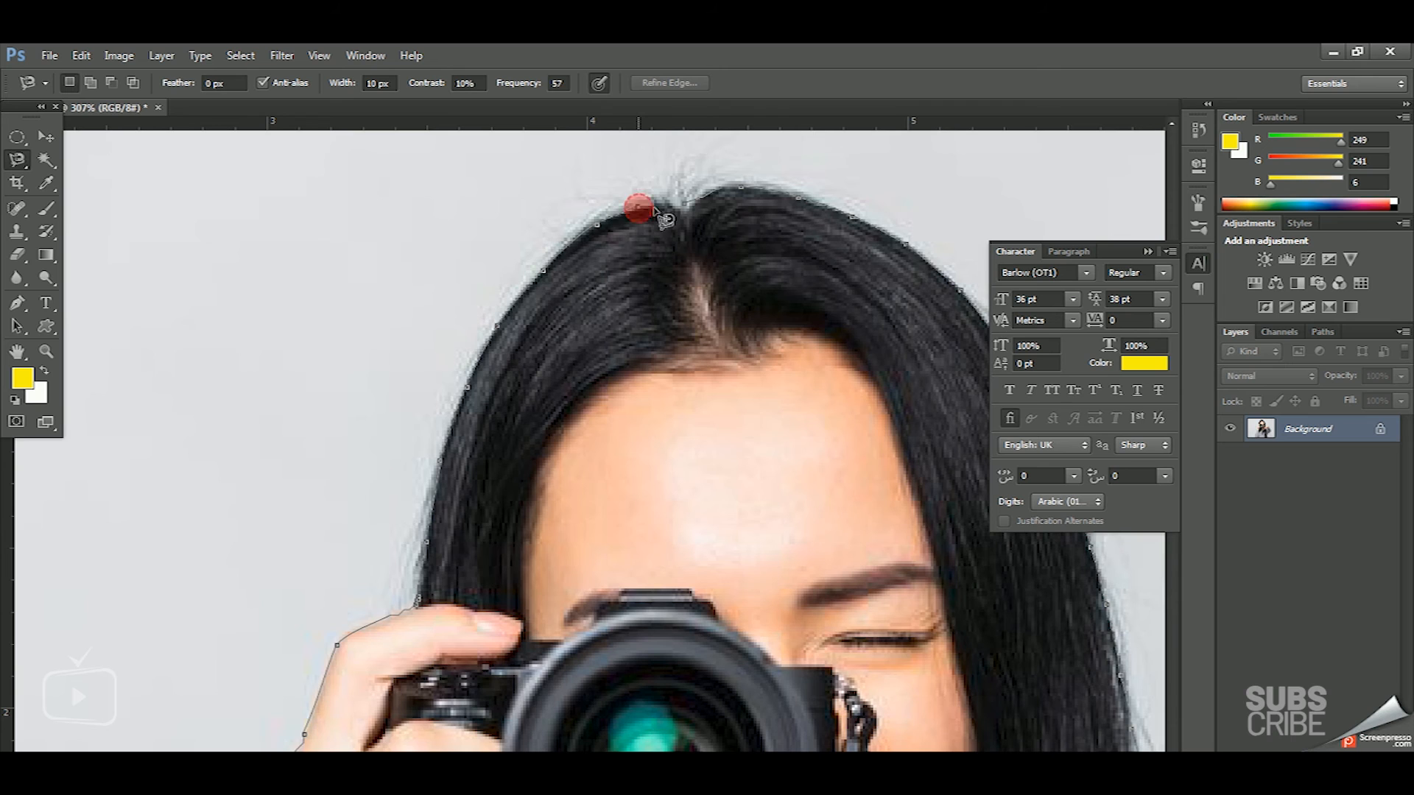
left_click(676, 211)
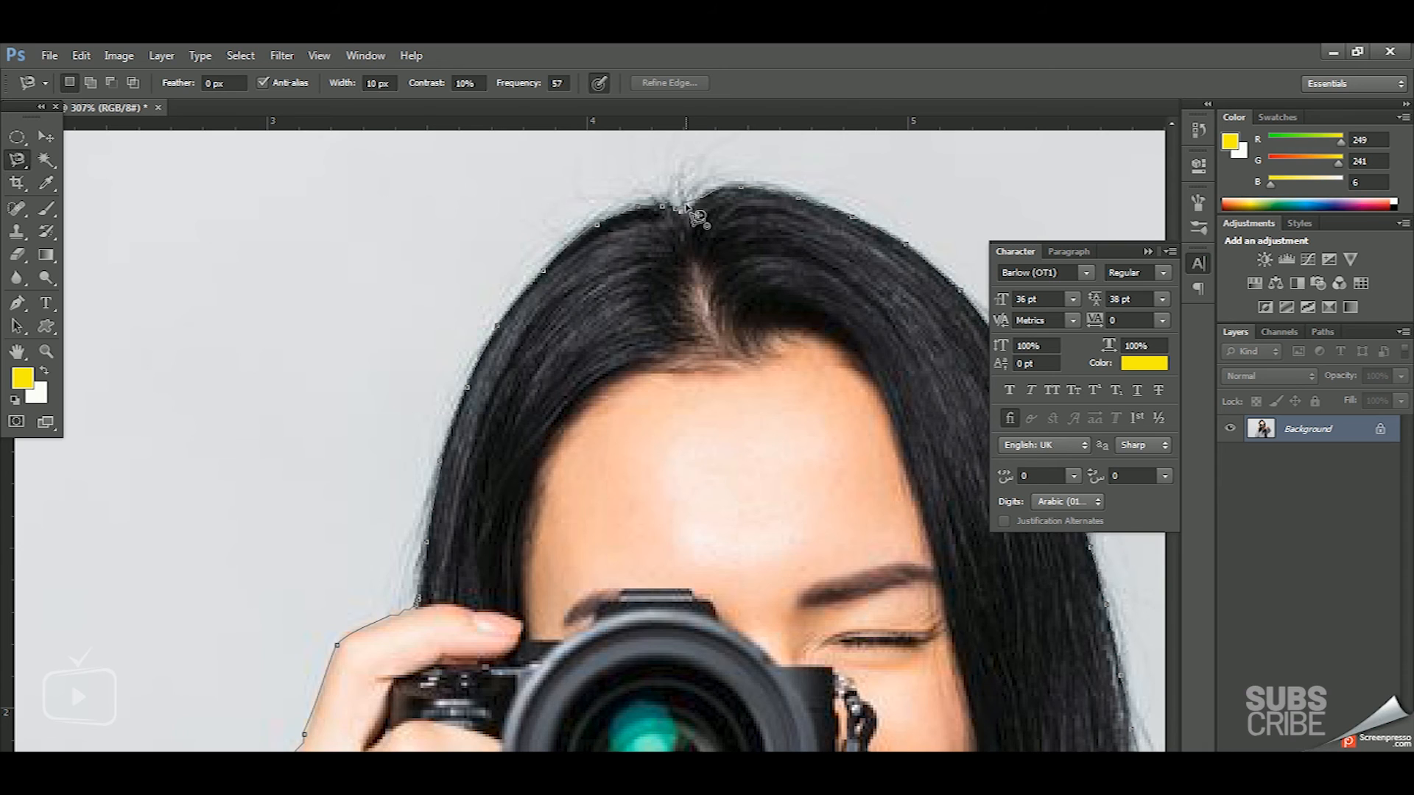
left_click(686, 210)
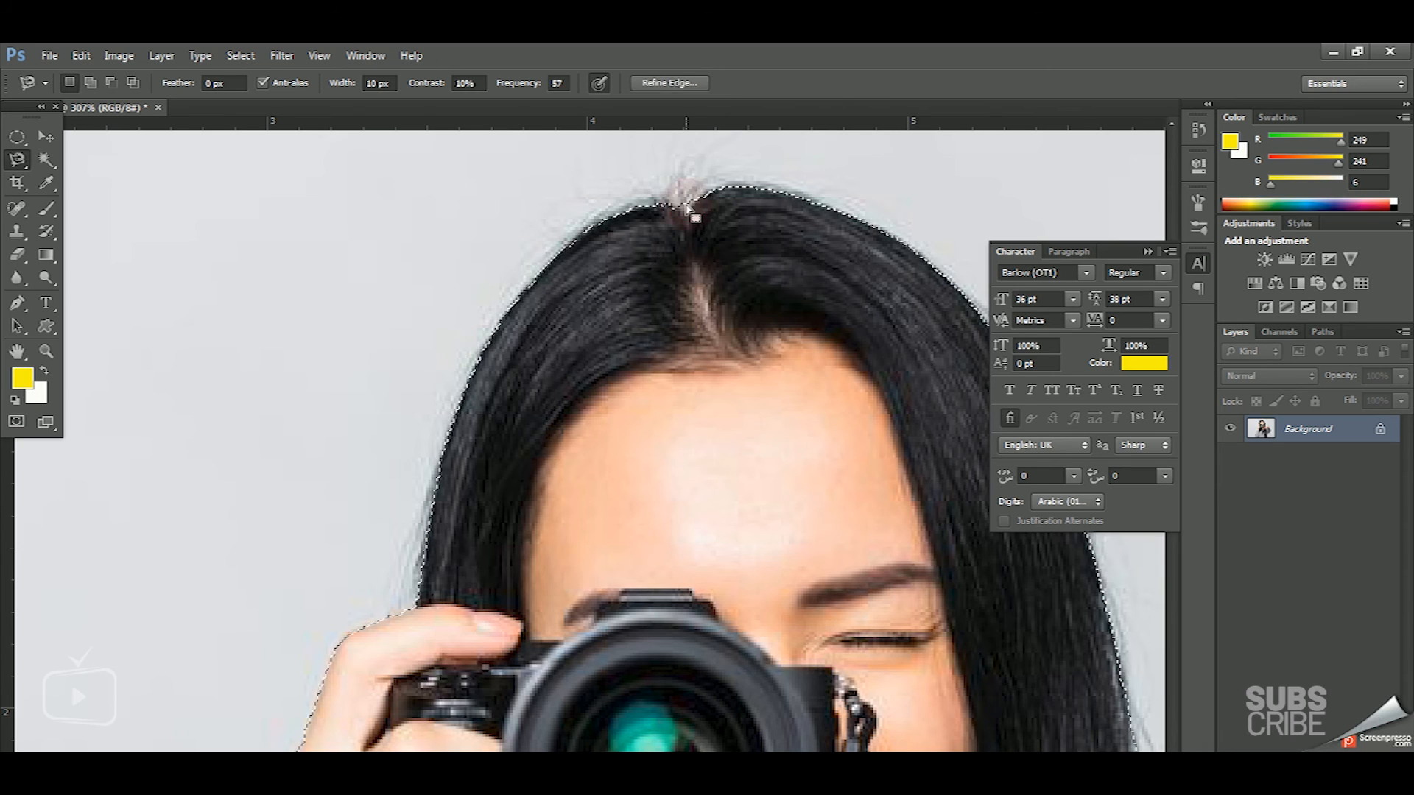
Copy the selected woman to a new layer and hide the Background layer.
key("ctrl+0")
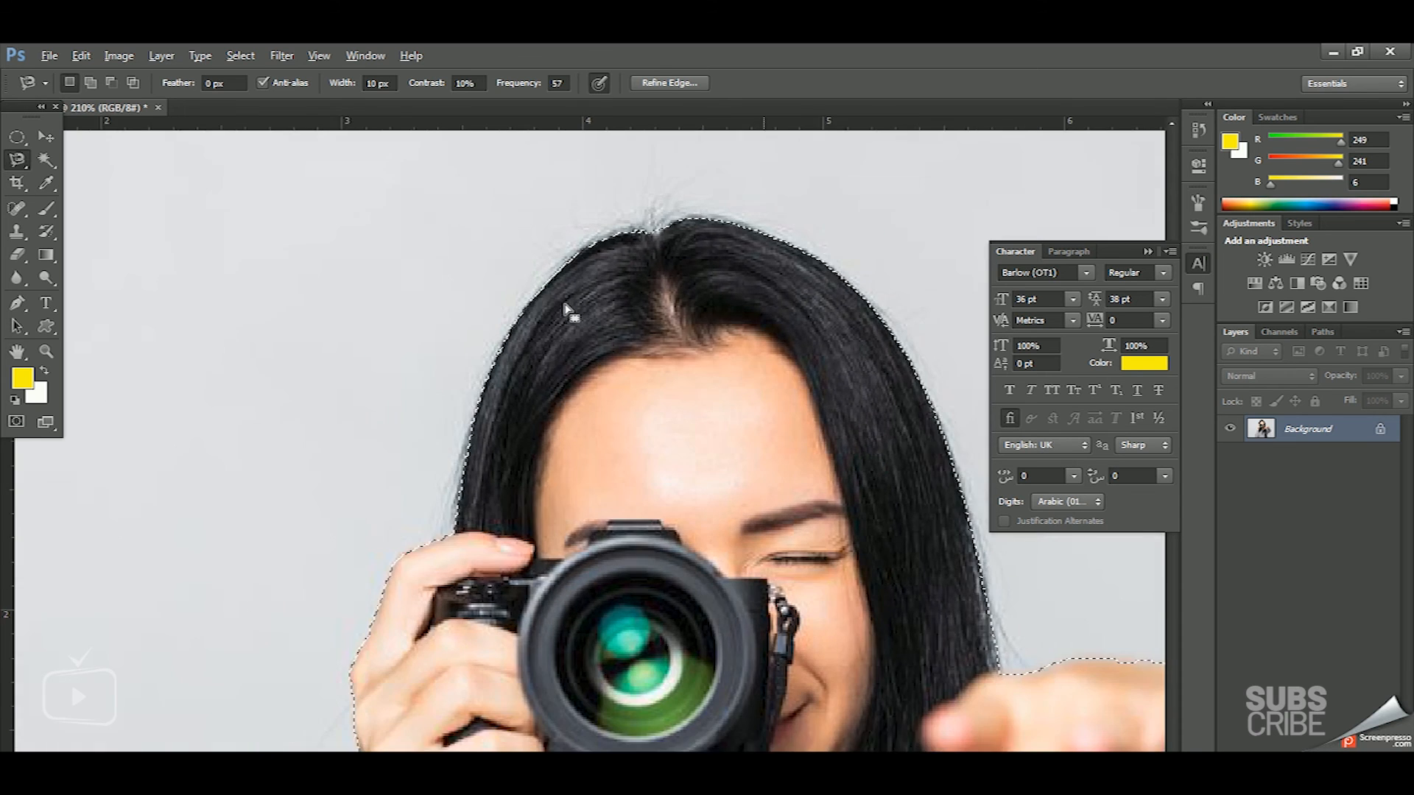
key("alt")
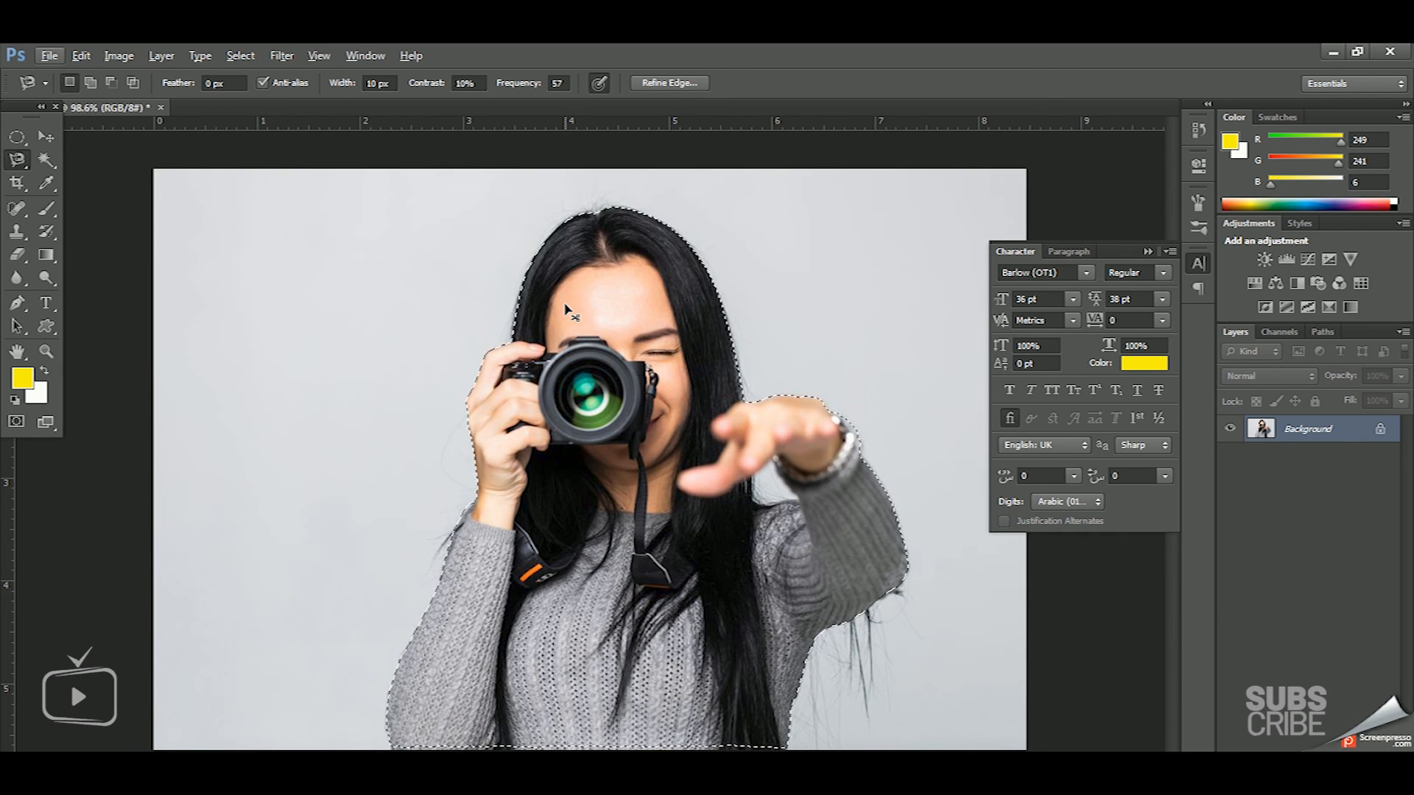
key("ctrl+j")
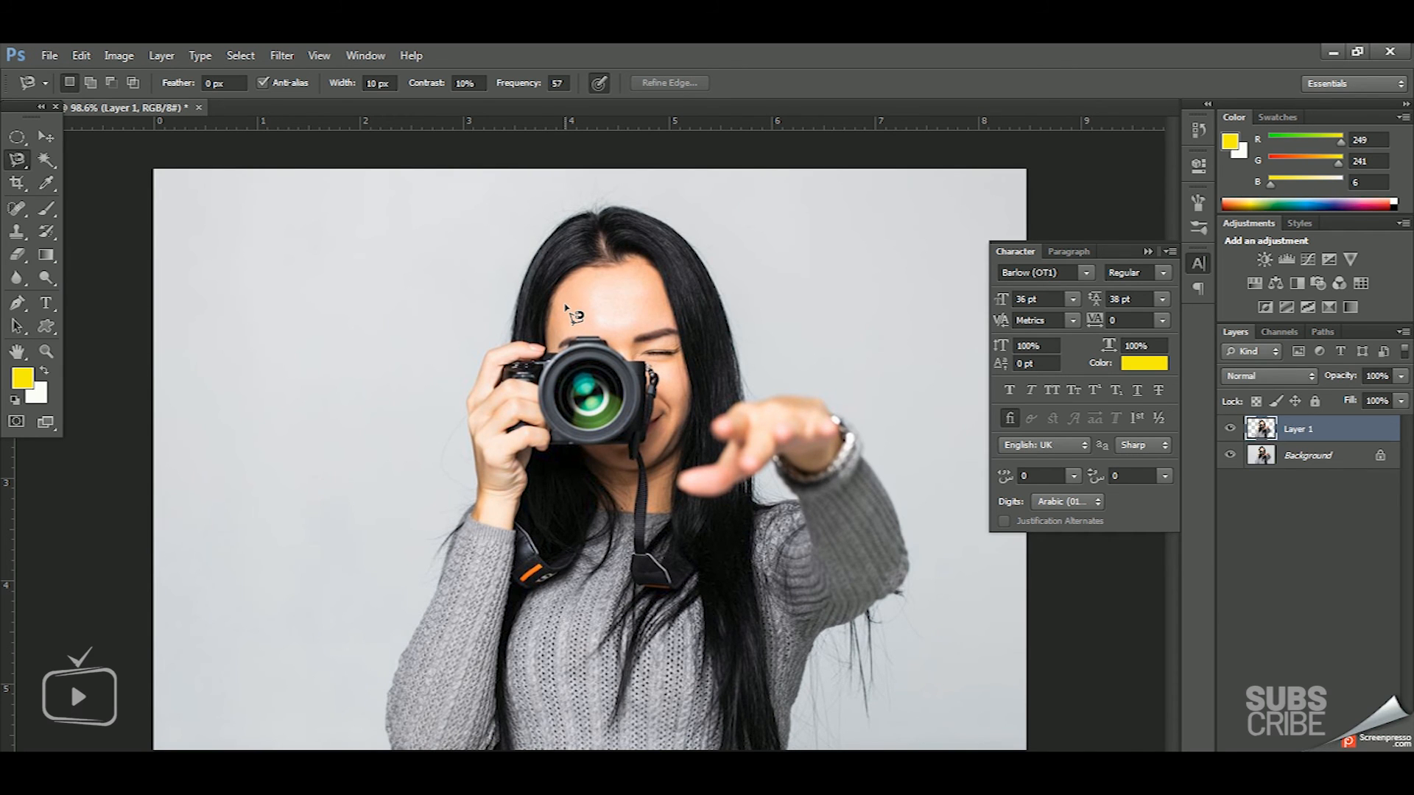
left_click(1230, 456)
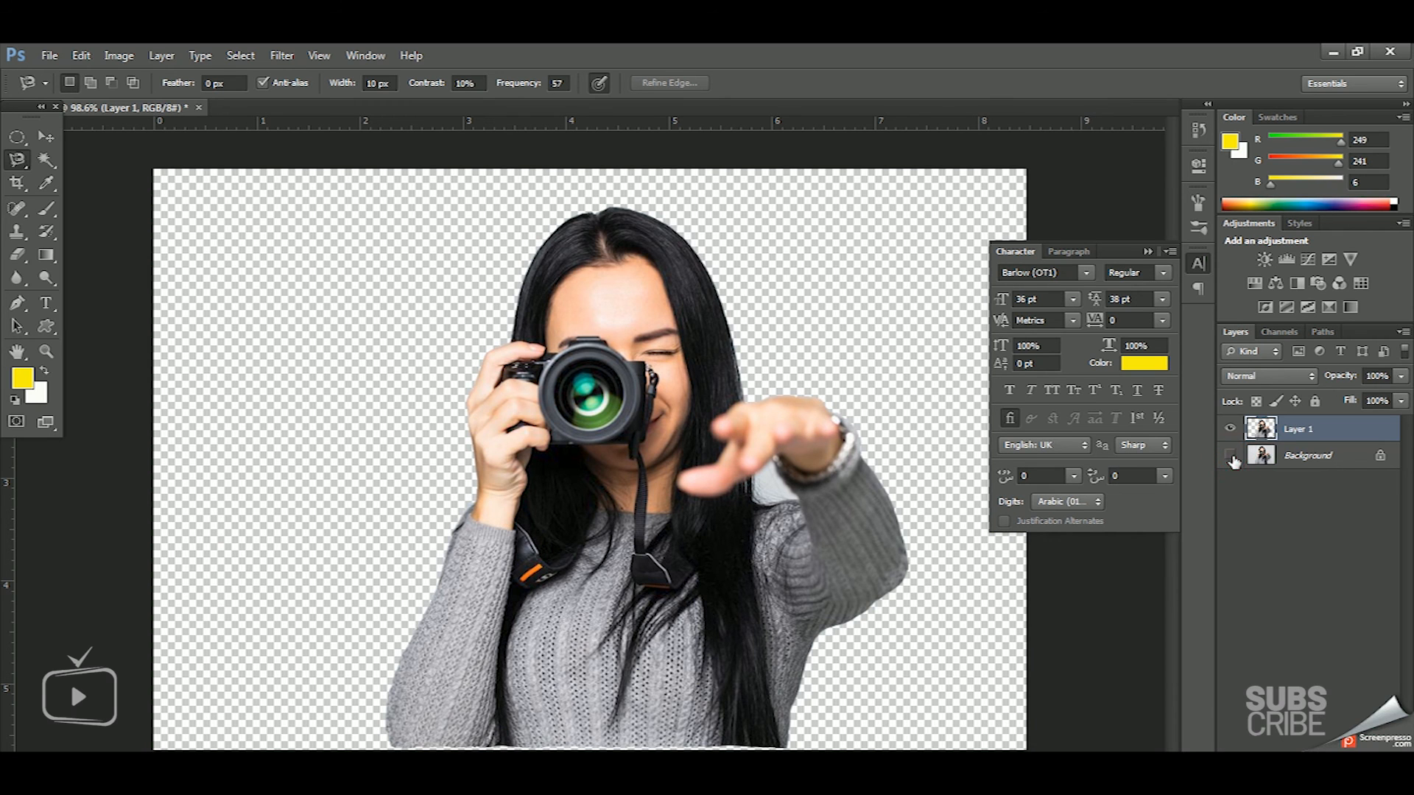
Move the cut-out woman slightly down and to the left on the canvas.
left_click(46, 136)
mouse_move(748, 599)
left_mouse_down()
mouse_move(623, 593)
mouse_move(745, 610)
mouse_move(635, 610)
mouse_move(733, 609)
left_mouse_up()
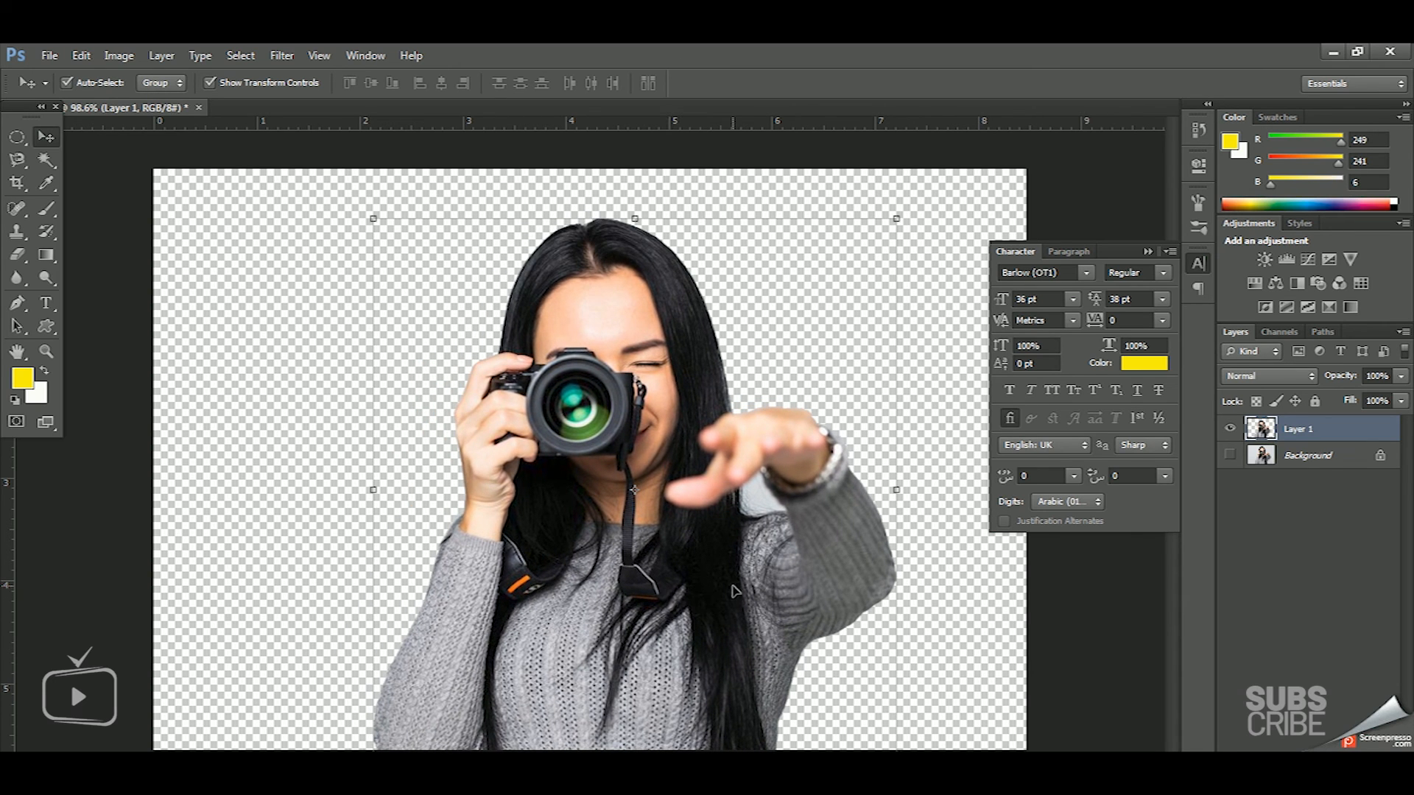
mouse_move(734, 589)
left_mouse_down()
mouse_move(644, 589)
mouse_move(707, 589)
left_mouse_up()
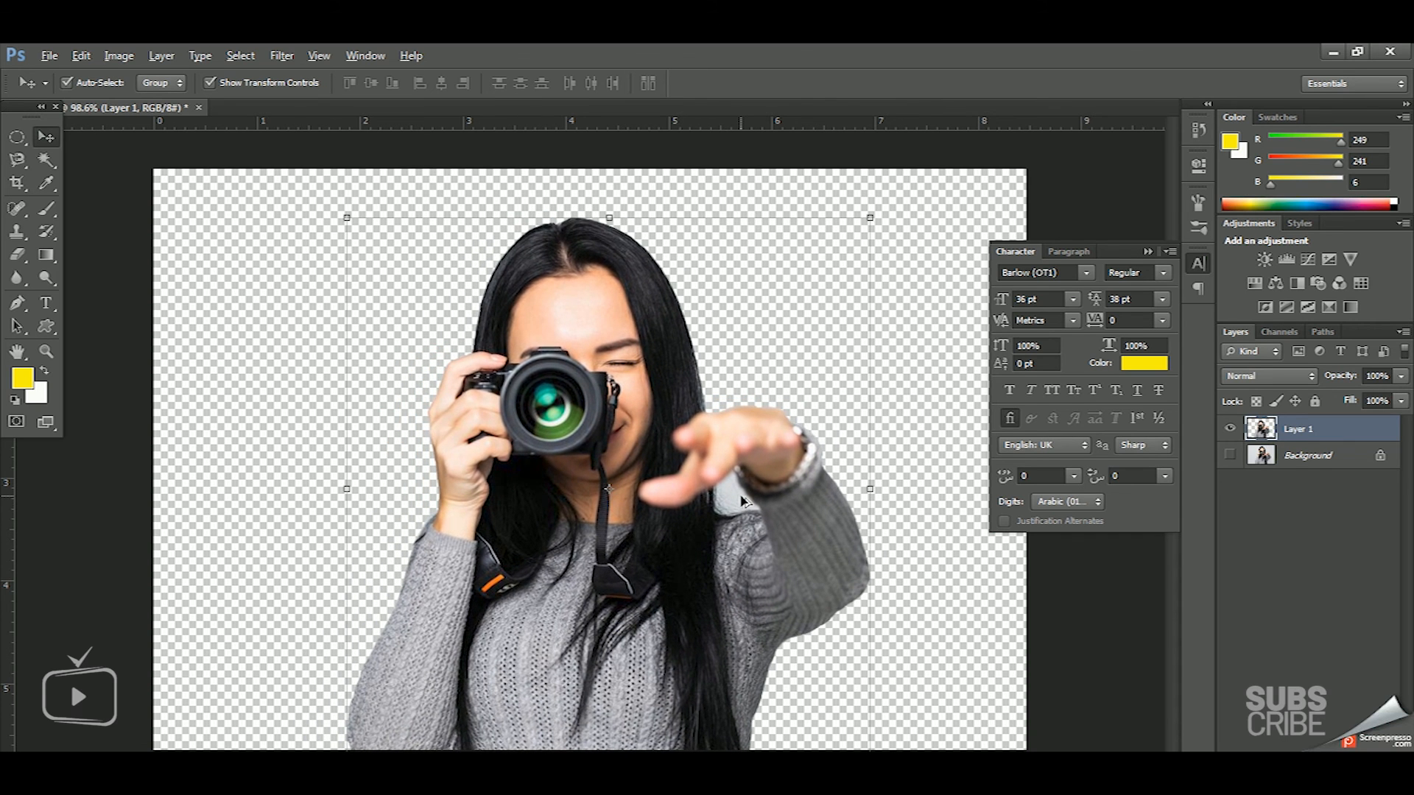
Remove the leftover background patch between the hair, outstretched hand and sleeve with a closed Magnetic Lasso selection, and deselect.
scroll(740, 499, "up", 5, "alt")
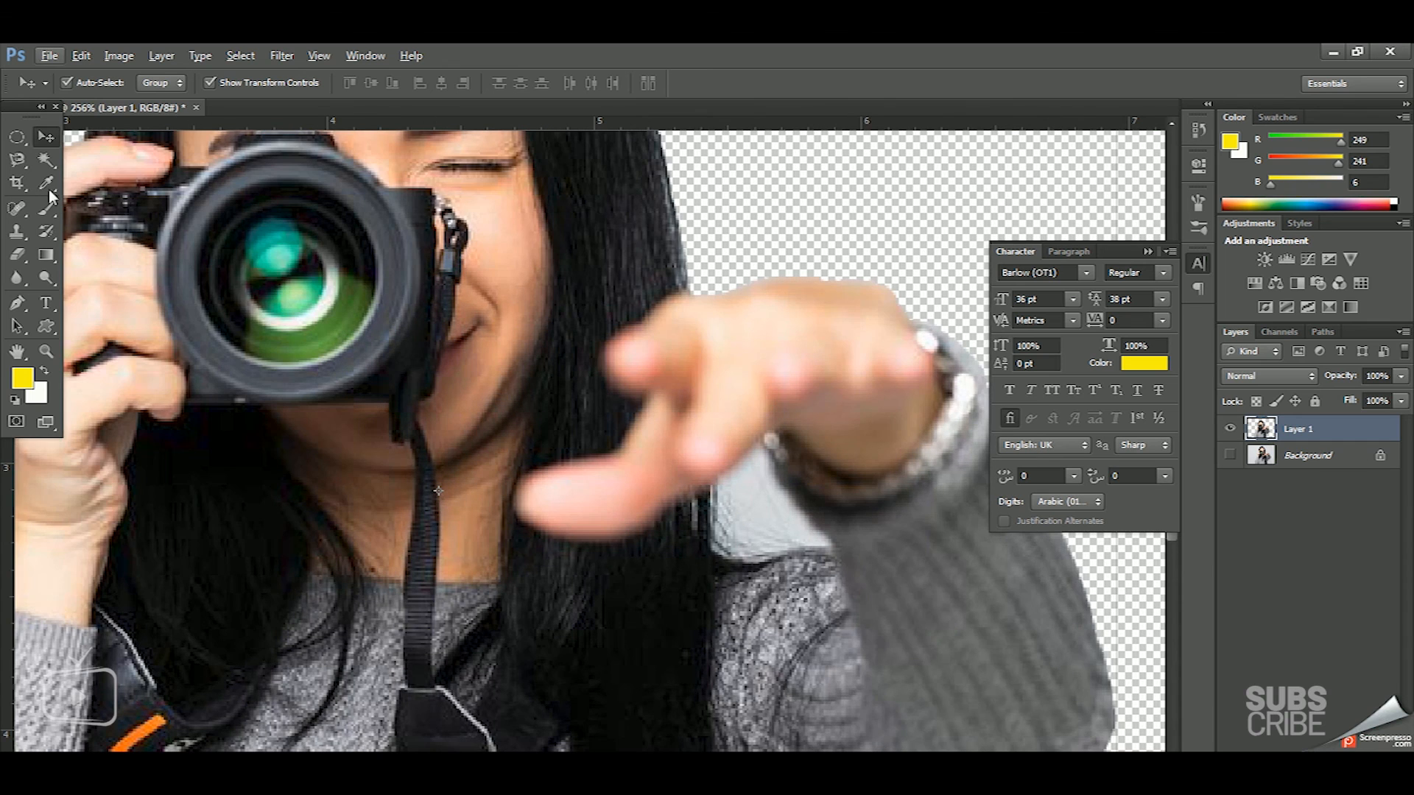
left_click(17, 159)
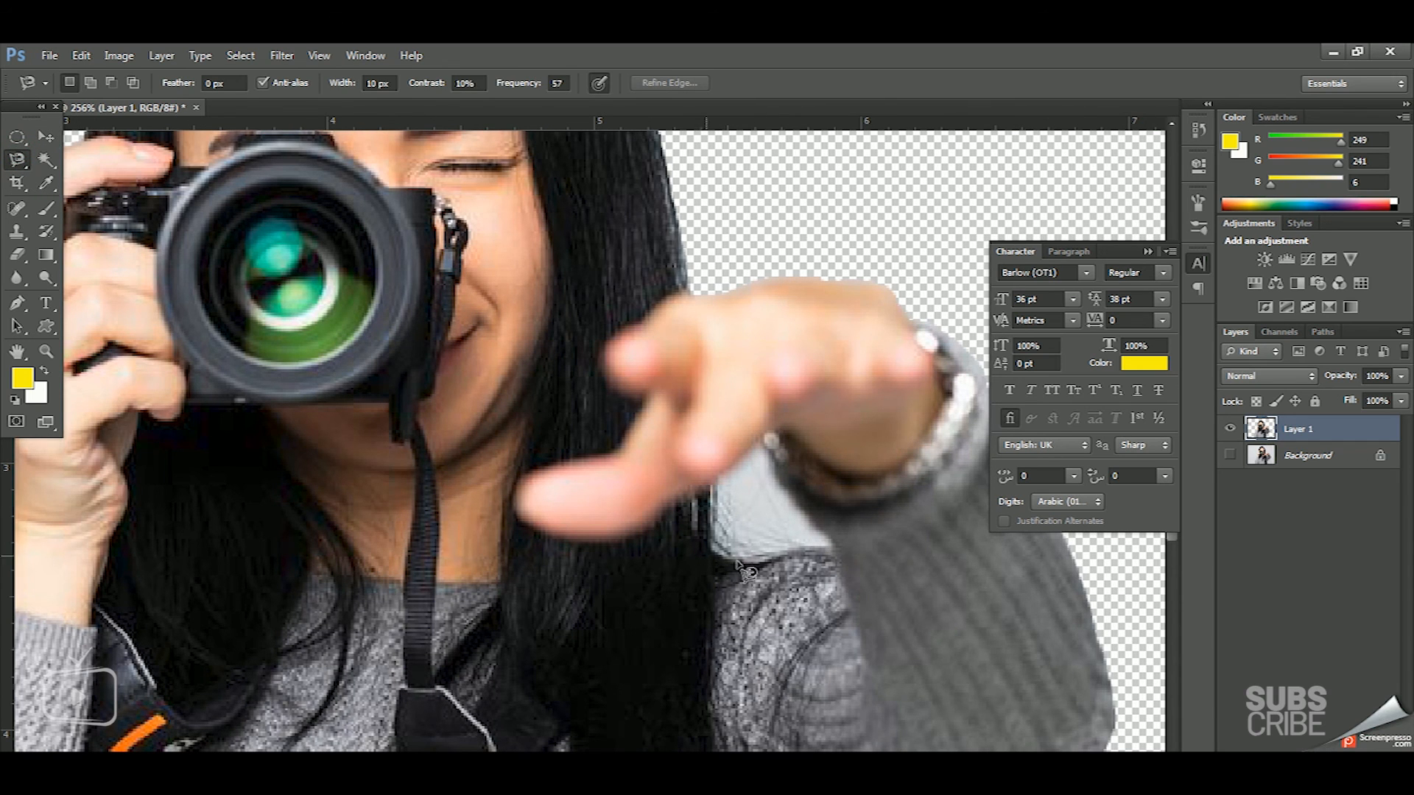
left_click(716, 484)
left_click(822, 547)
left_click(716, 485)
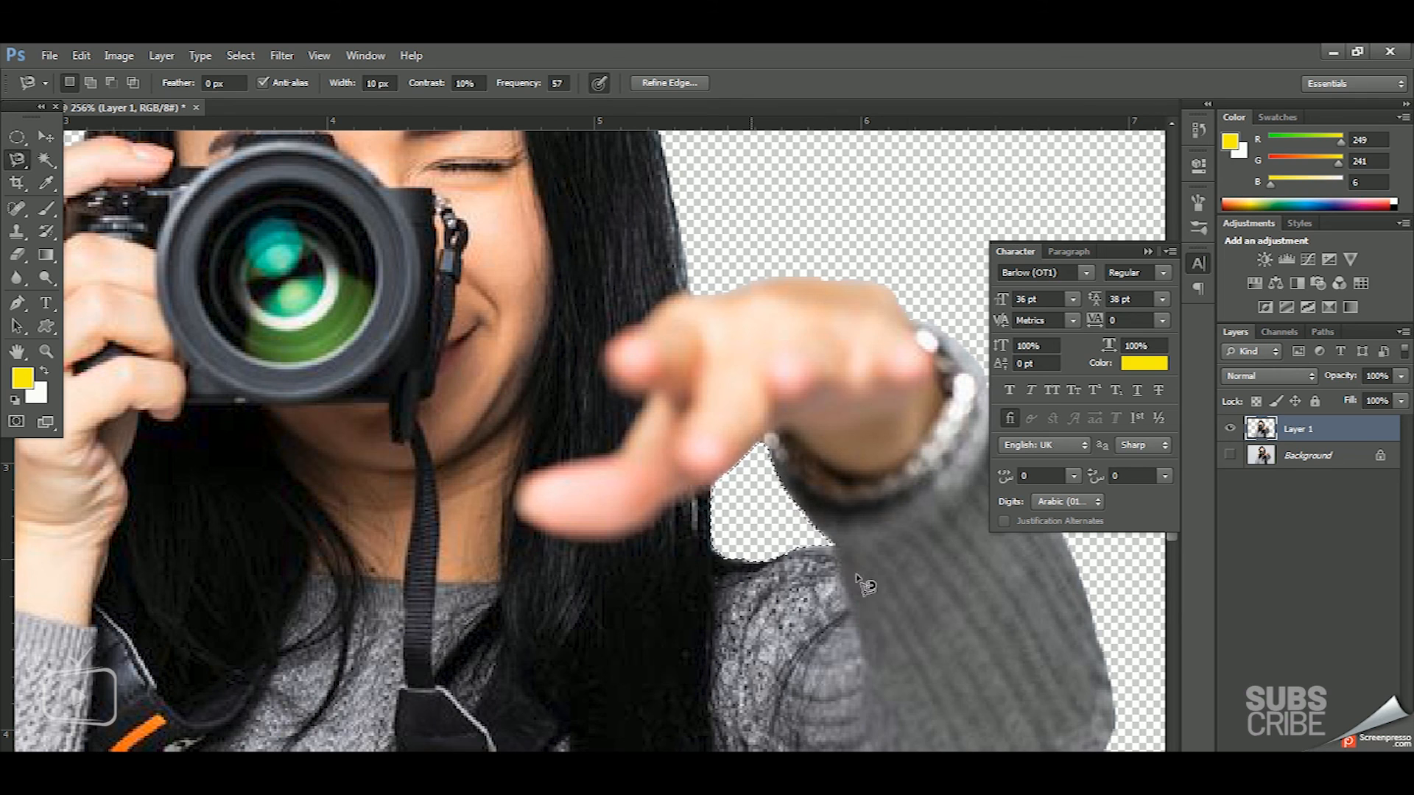
left_click(41, 137)
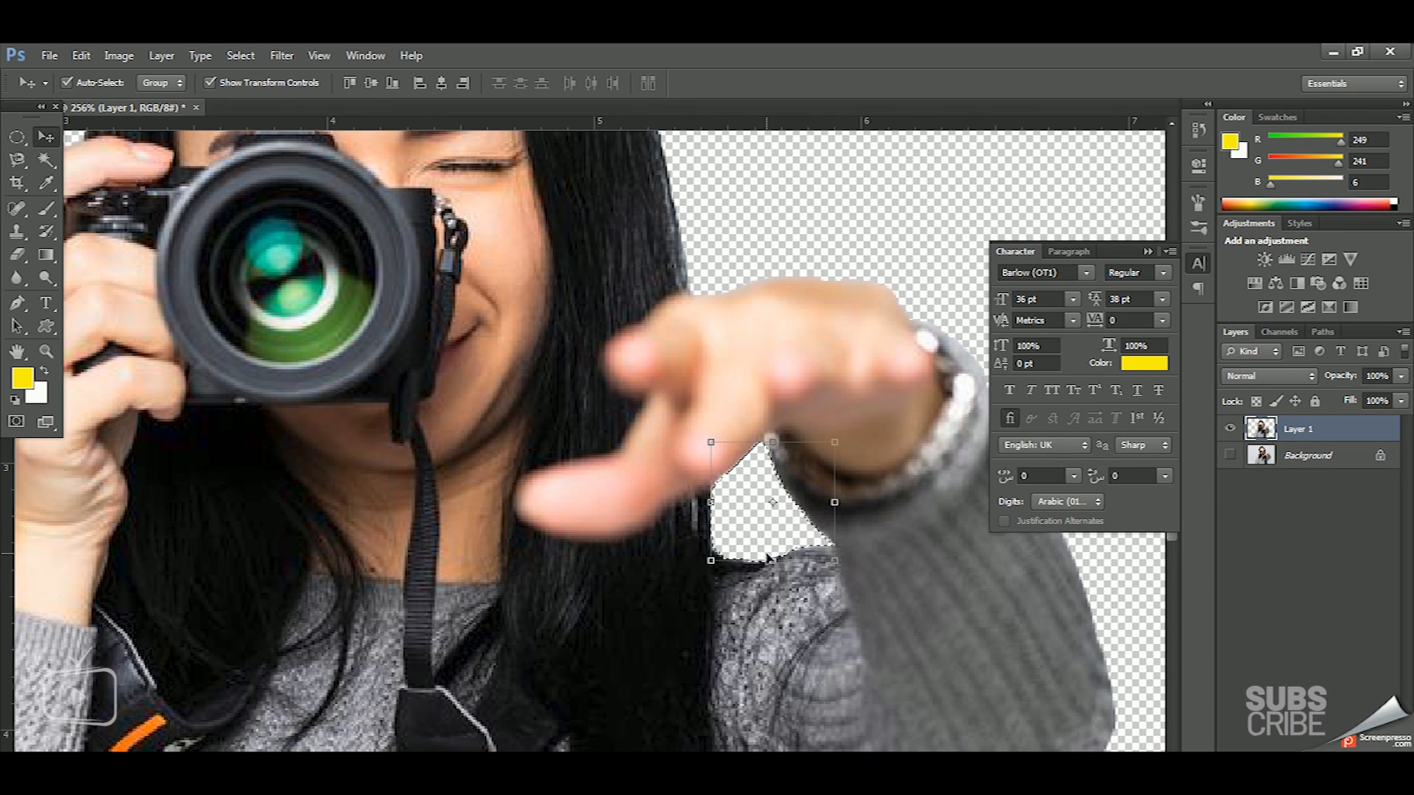
key("ctrl+d")
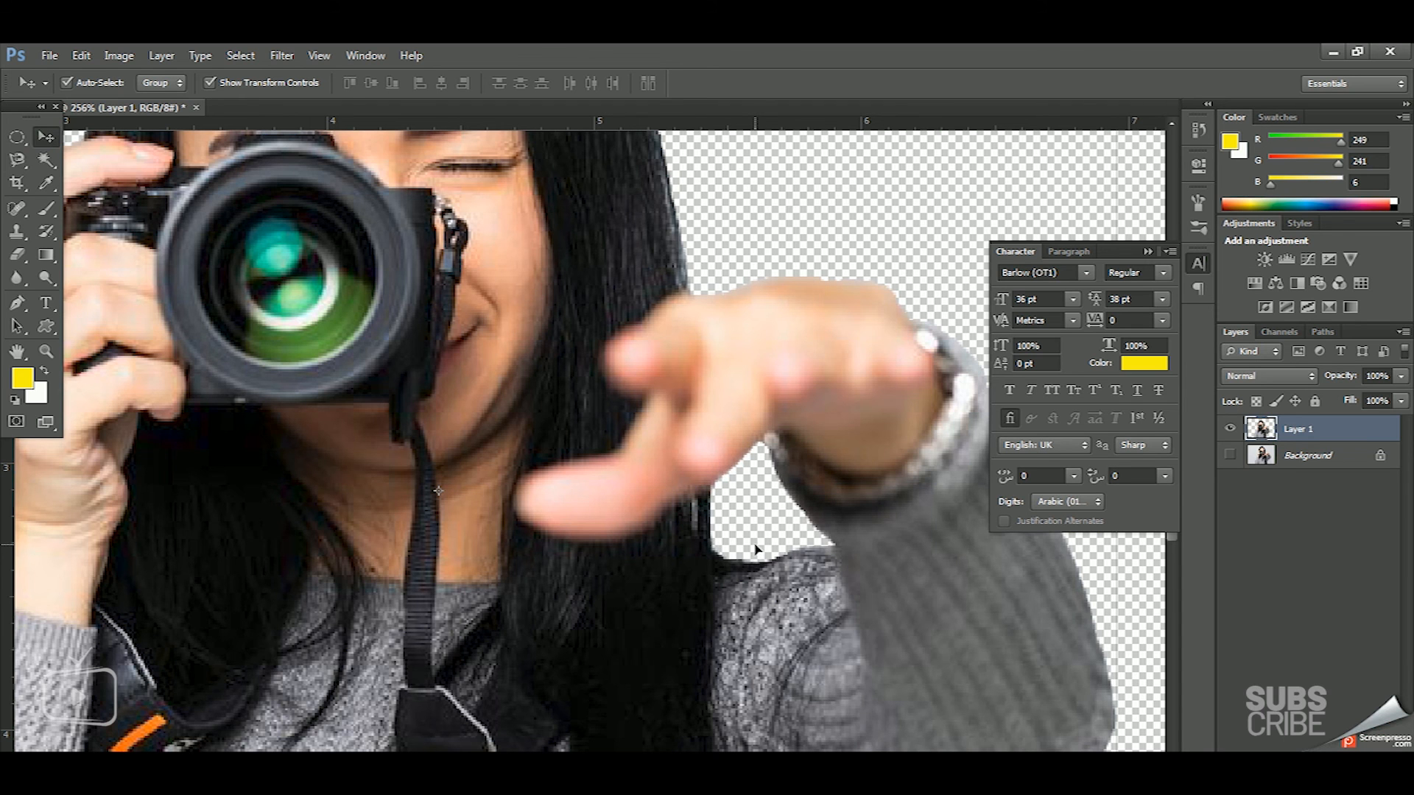
Scale the cut-out woman proportionally to about 74% and place her in the lower-left part of the canvas.
scroll(757, 548, "down", 5)
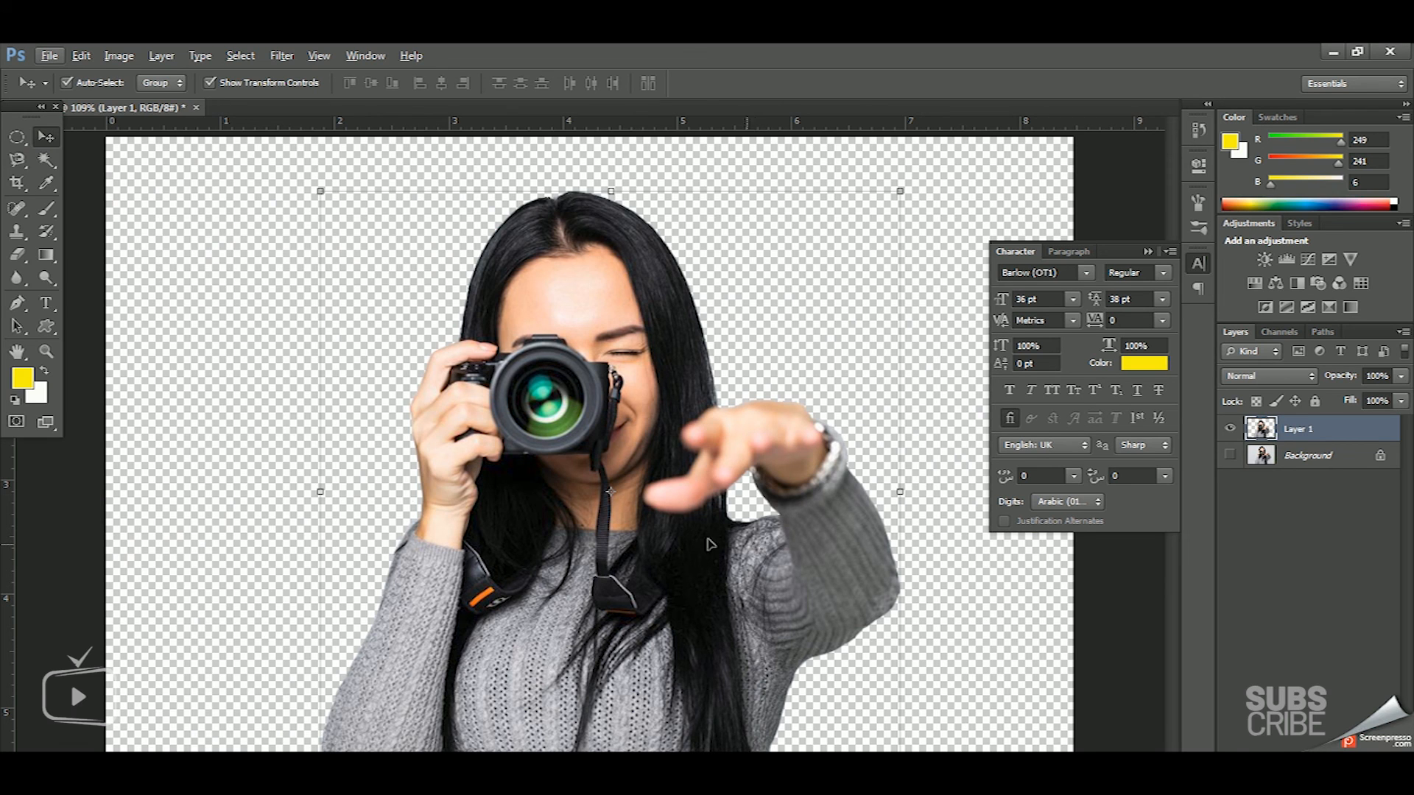
left_click(220, 437)
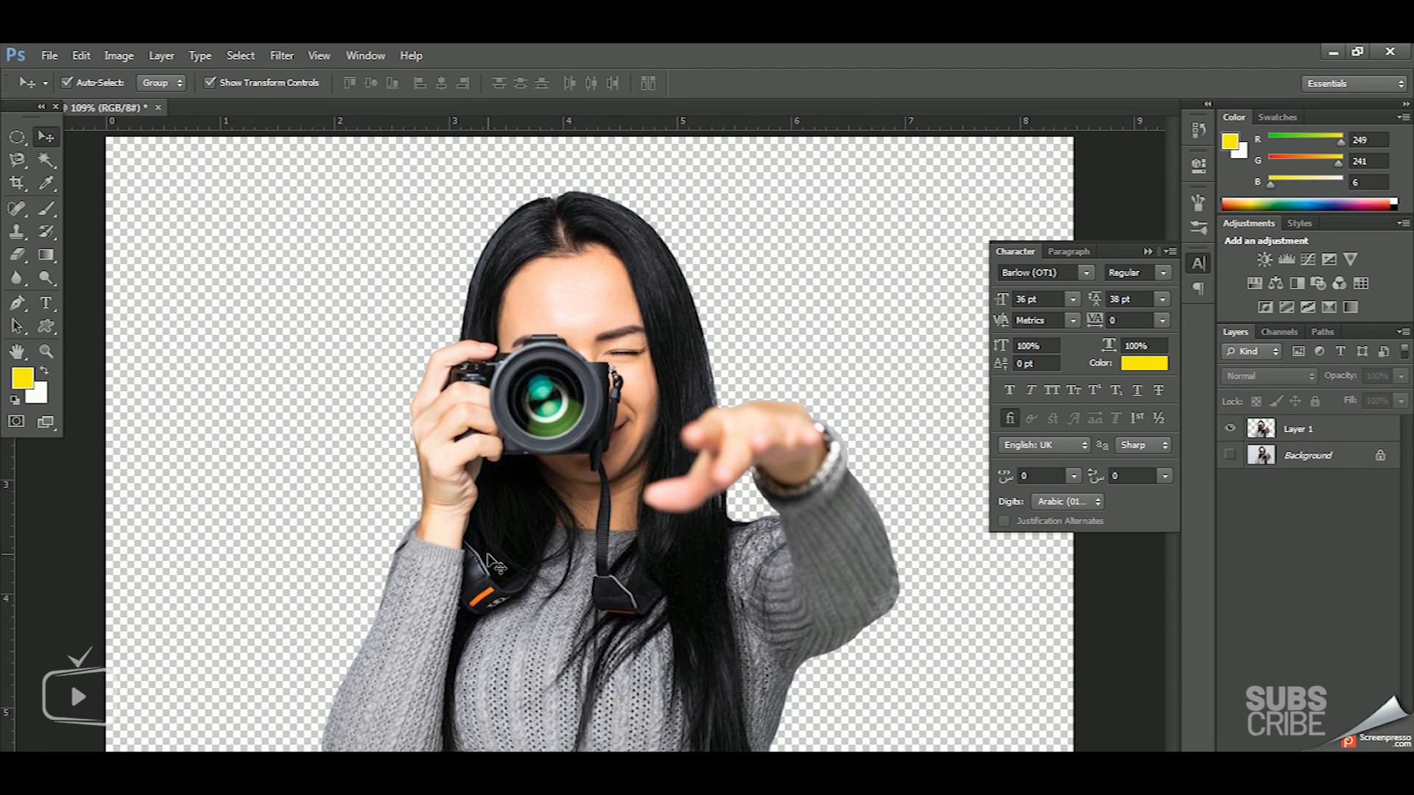
left_click_drag(579, 587, 575, 533)
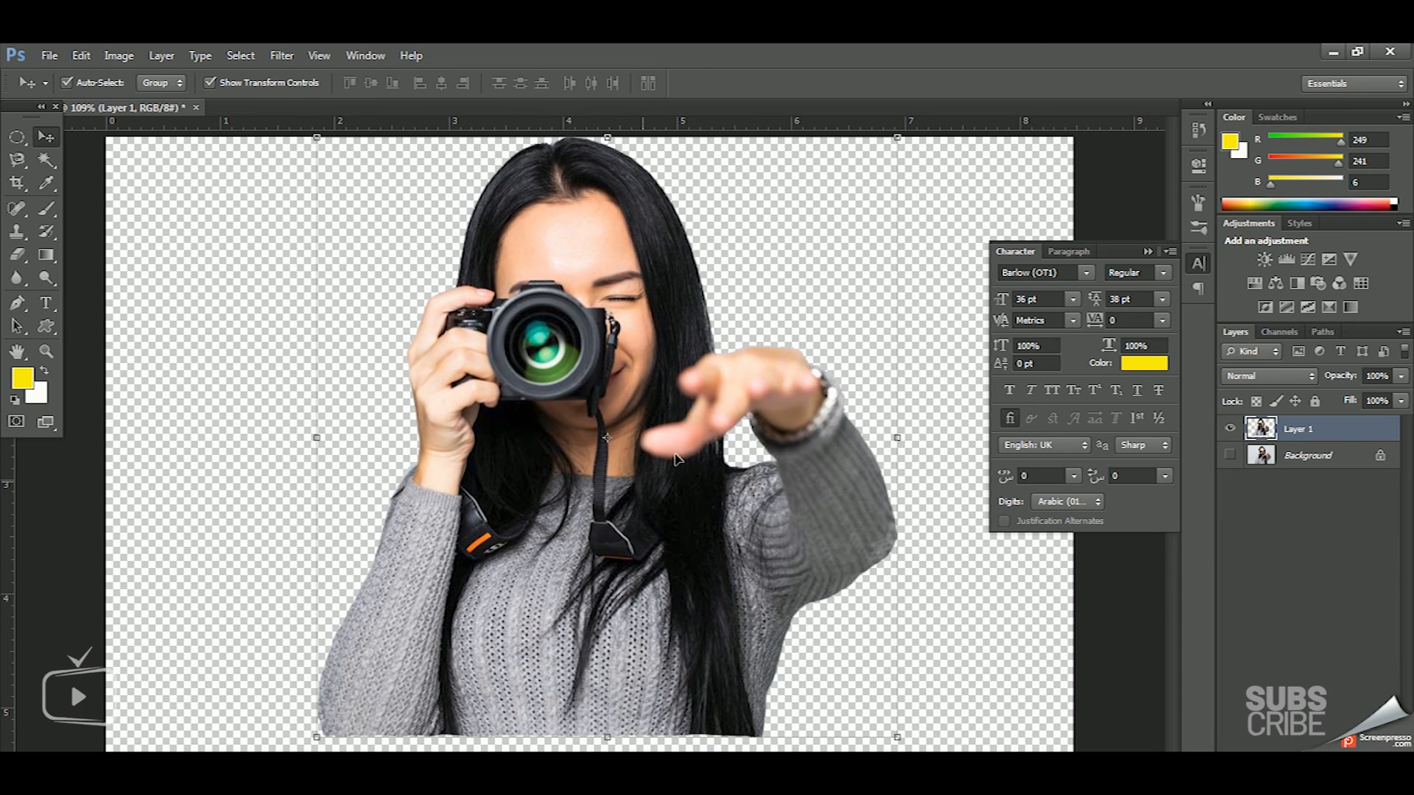
scroll(761, 486, "down", 1)
left_click_drag(877, 171, 763, 335)
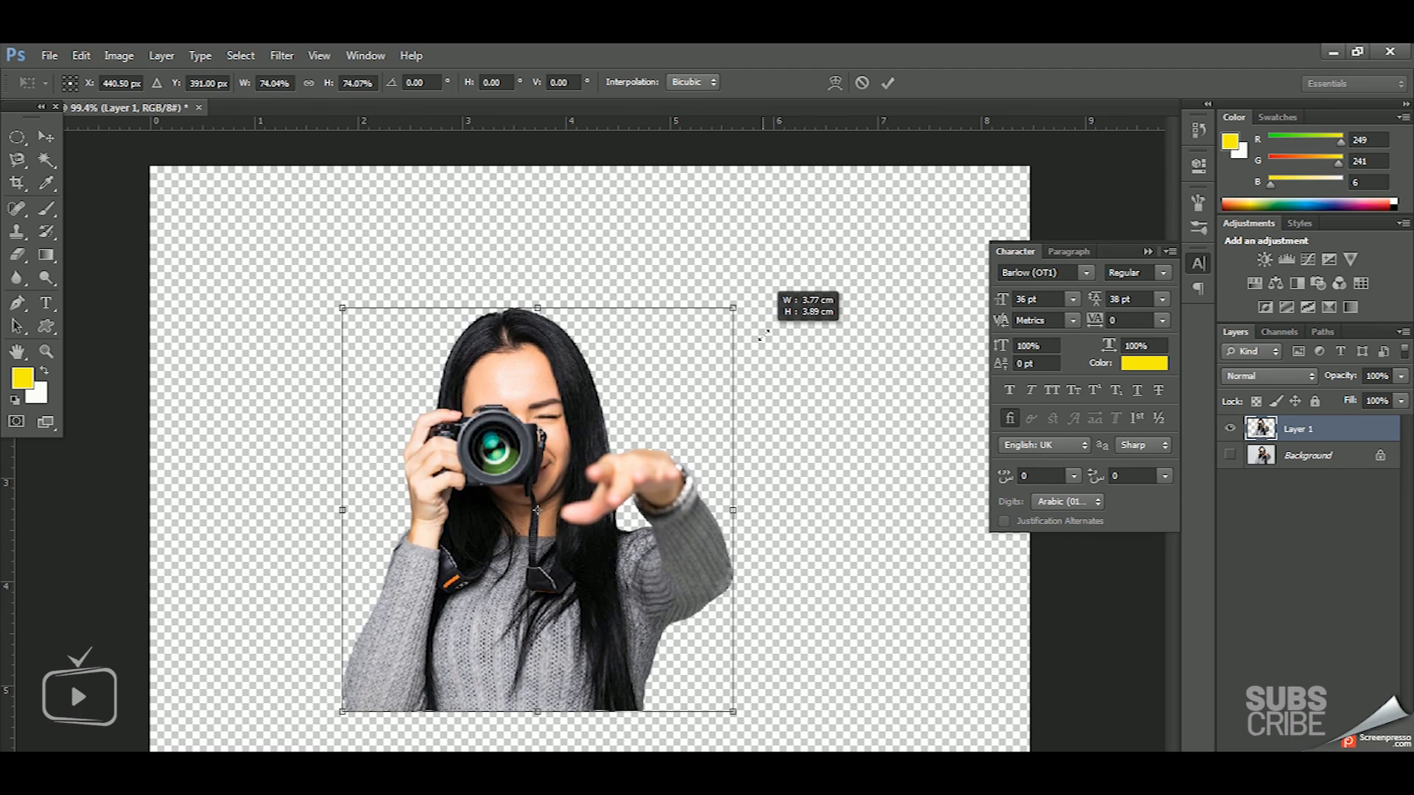
left_click_drag(547, 566, 371, 600)
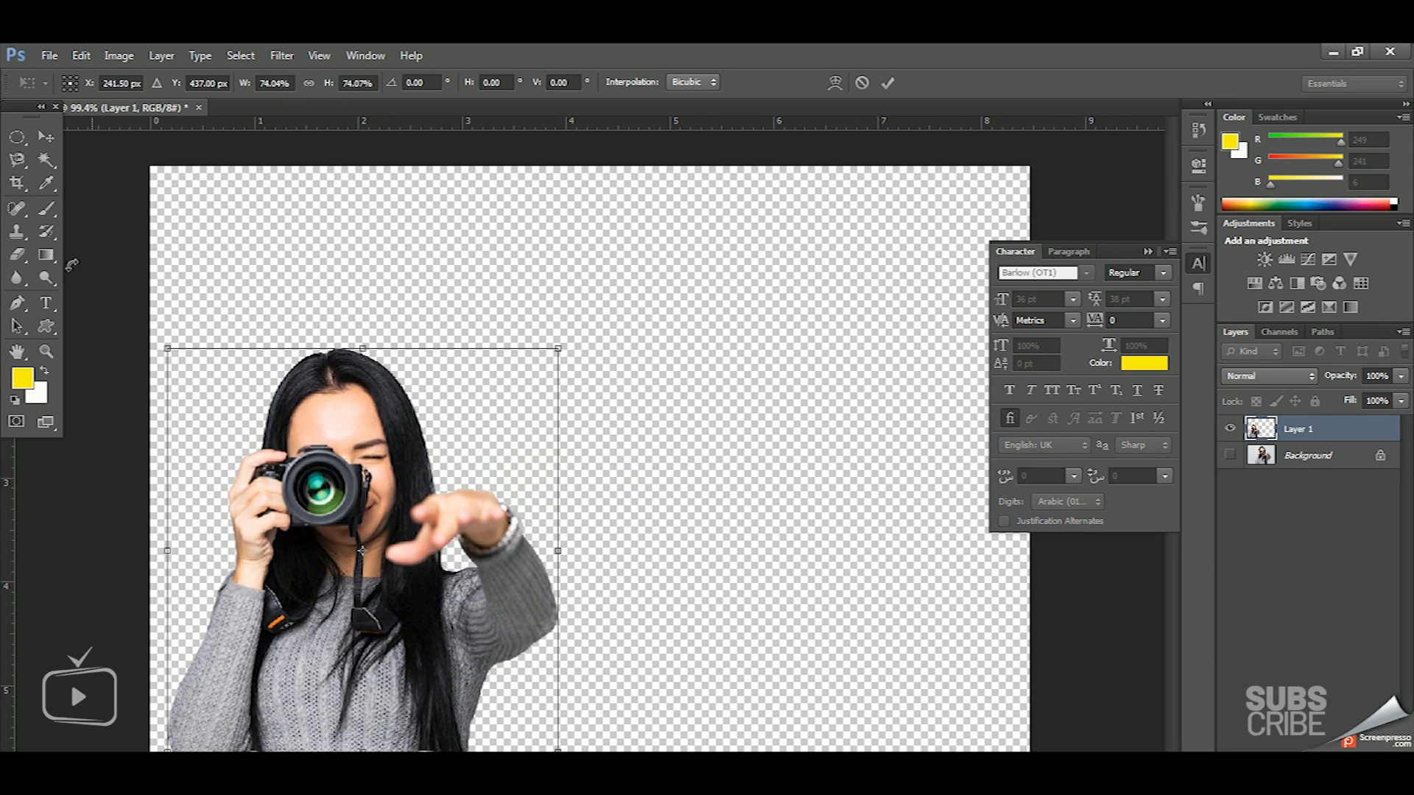
key("Return")
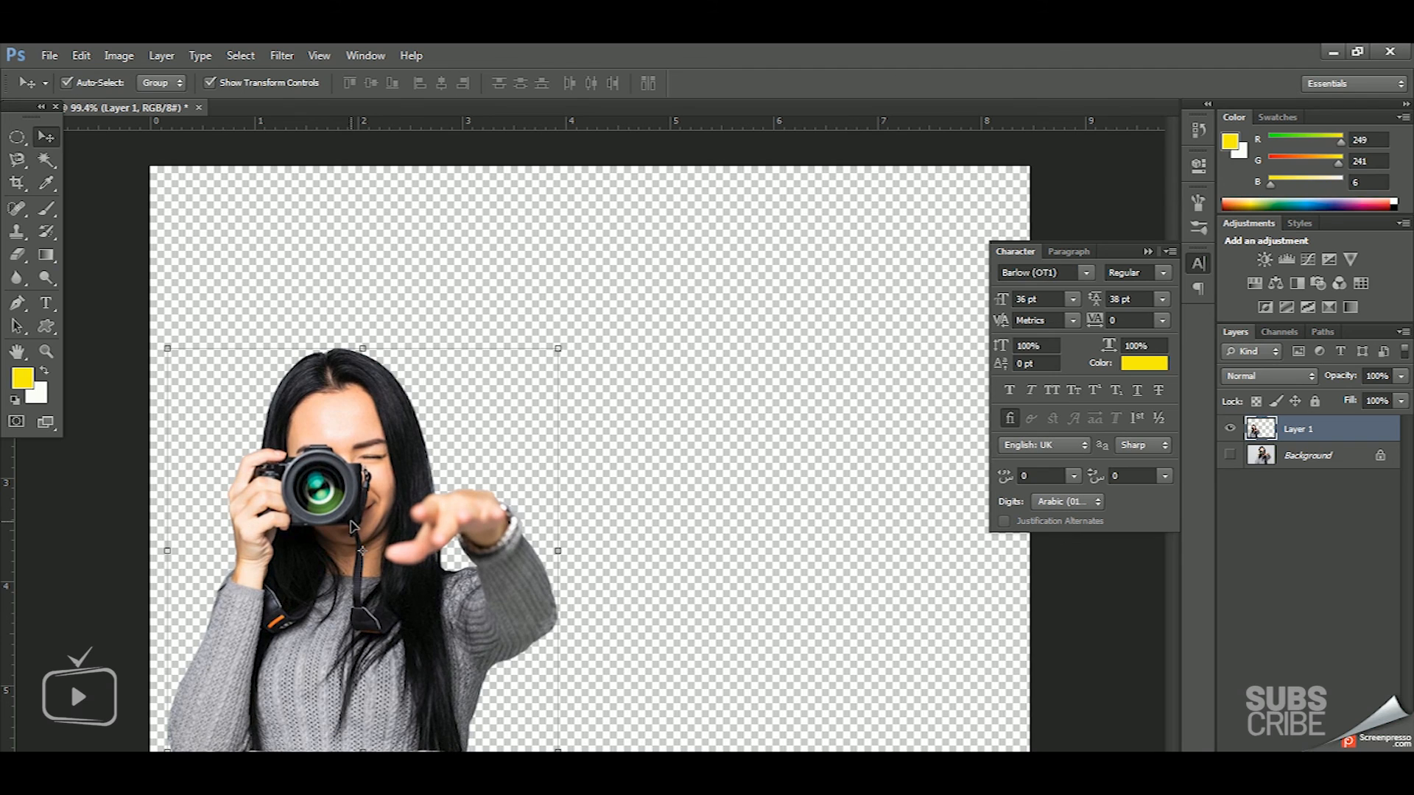
left_click(17, 142)
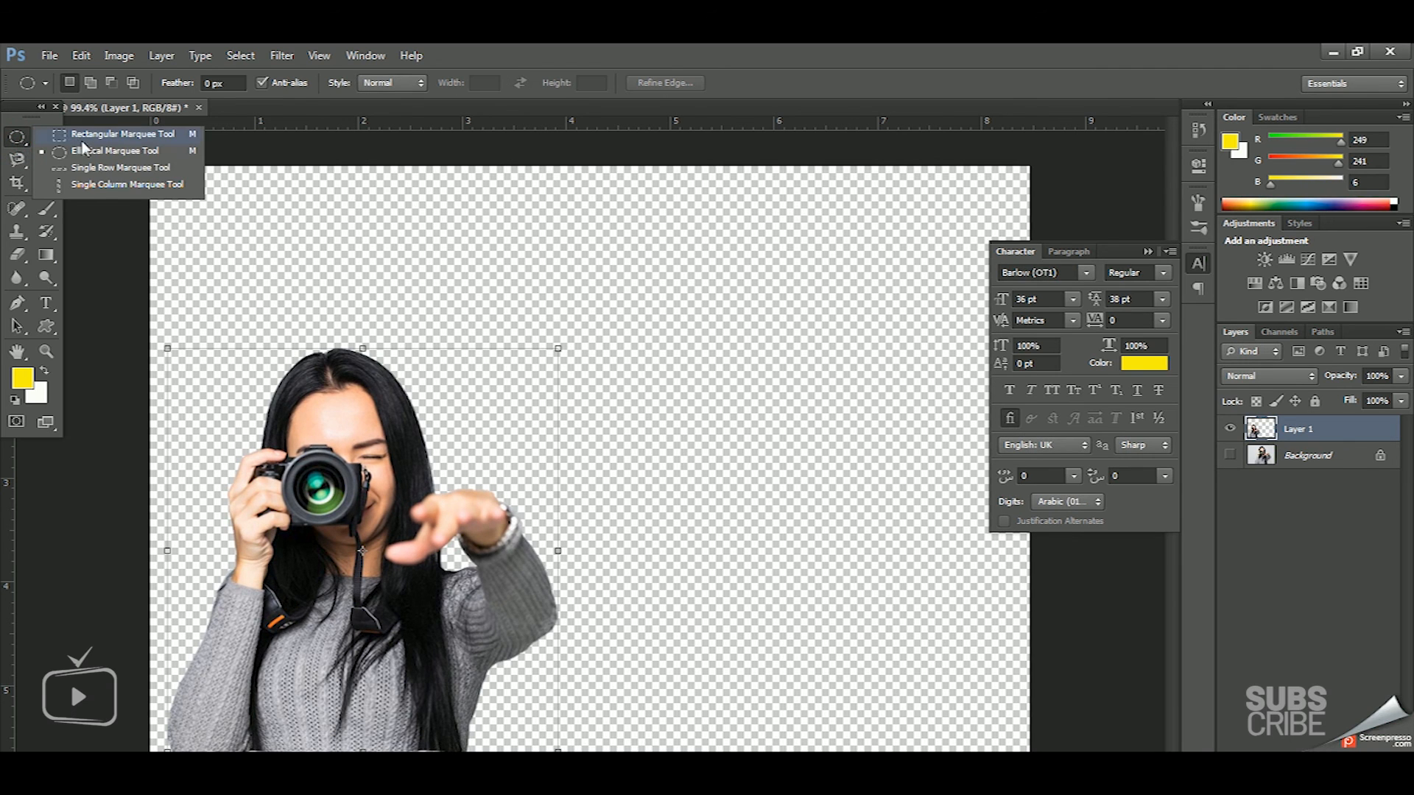
left_click(8, 133)
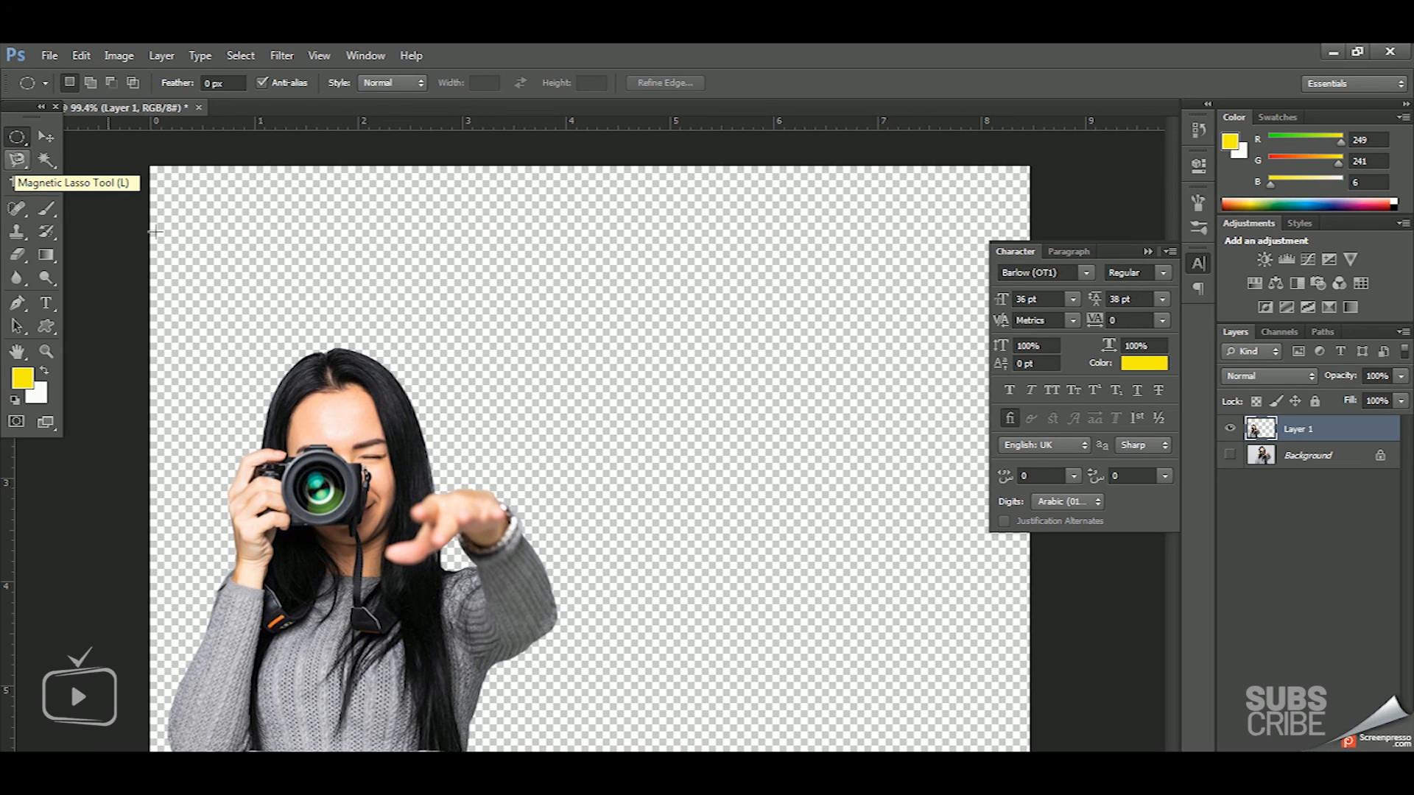
left_click(44, 137)
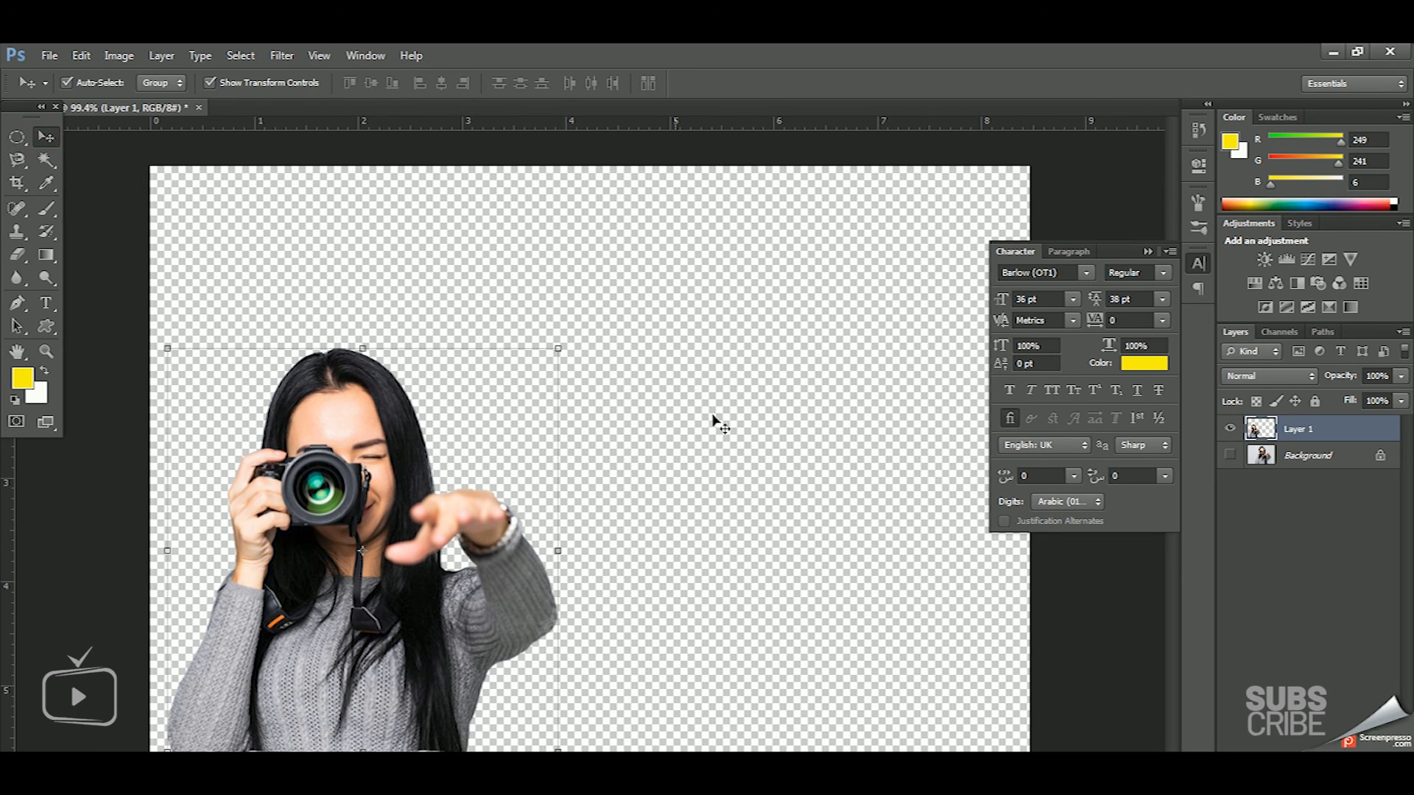
Deselect the cut-out layer and switch to the desktop.
left_click(777, 414)
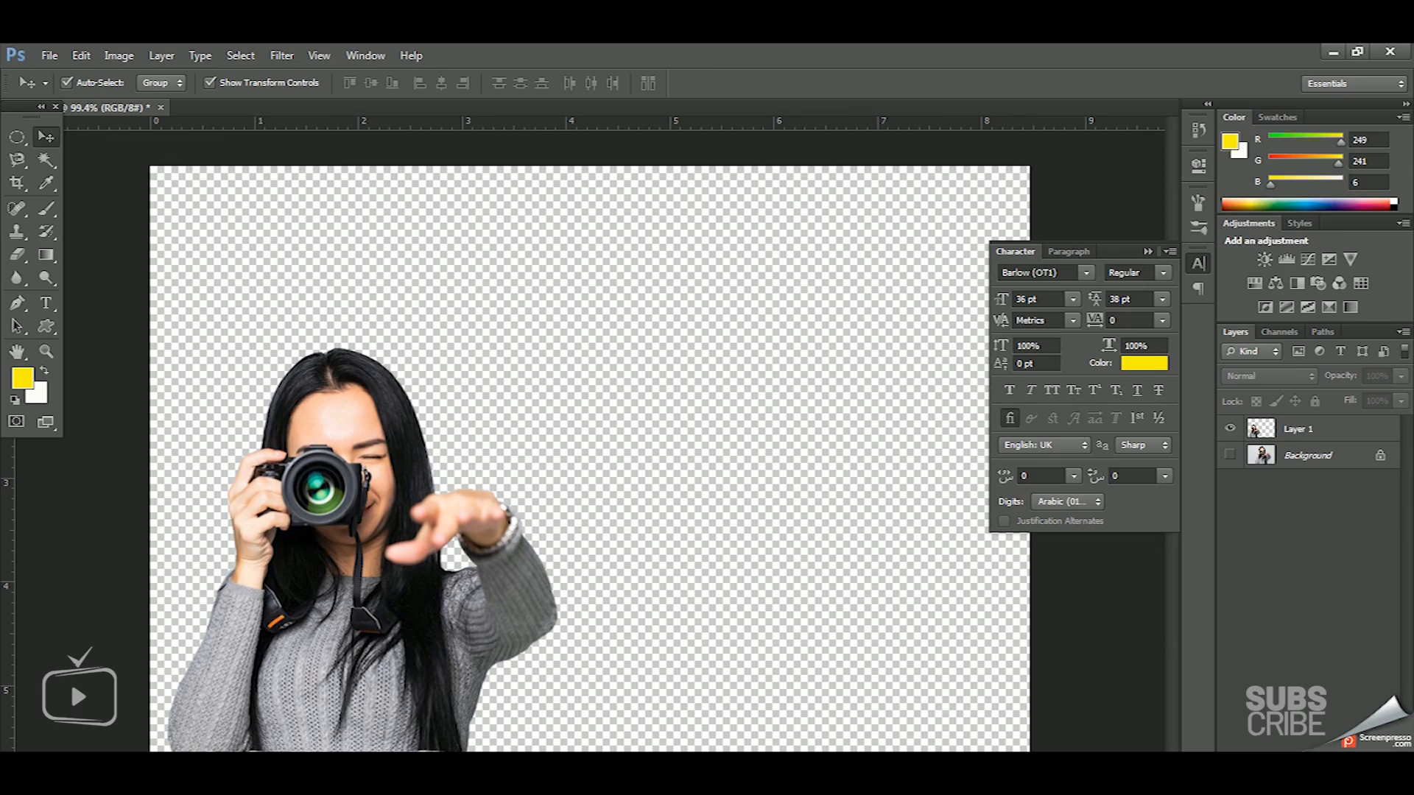
key("super+d")
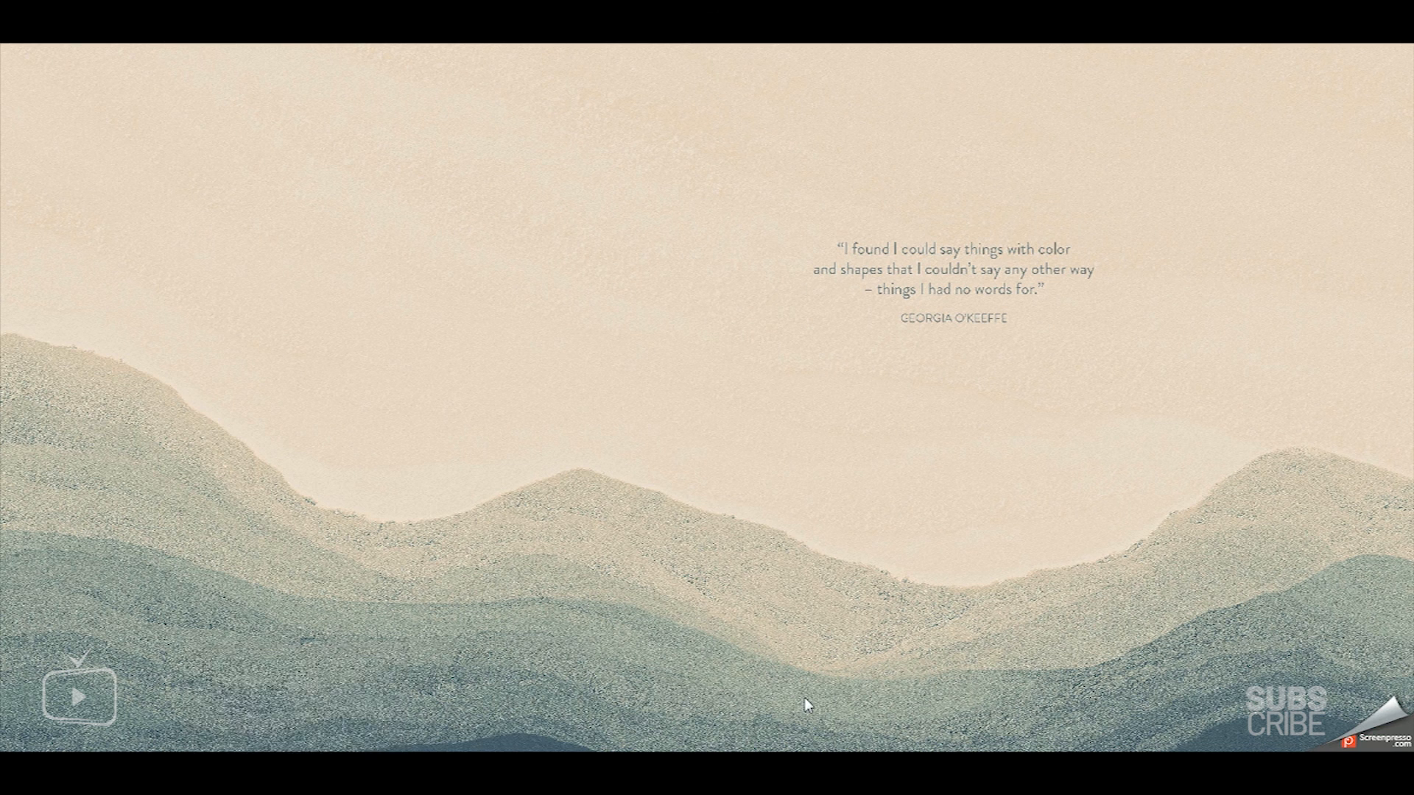